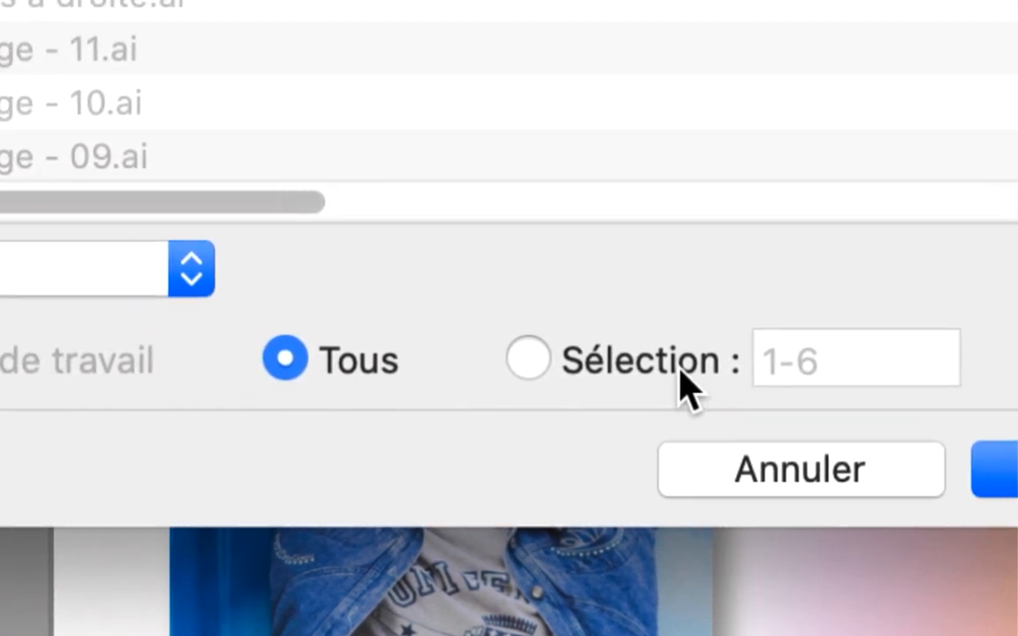
Step: Restrict the PDF export to a selection of artboards, 1-3, 5-6
click(687, 387)
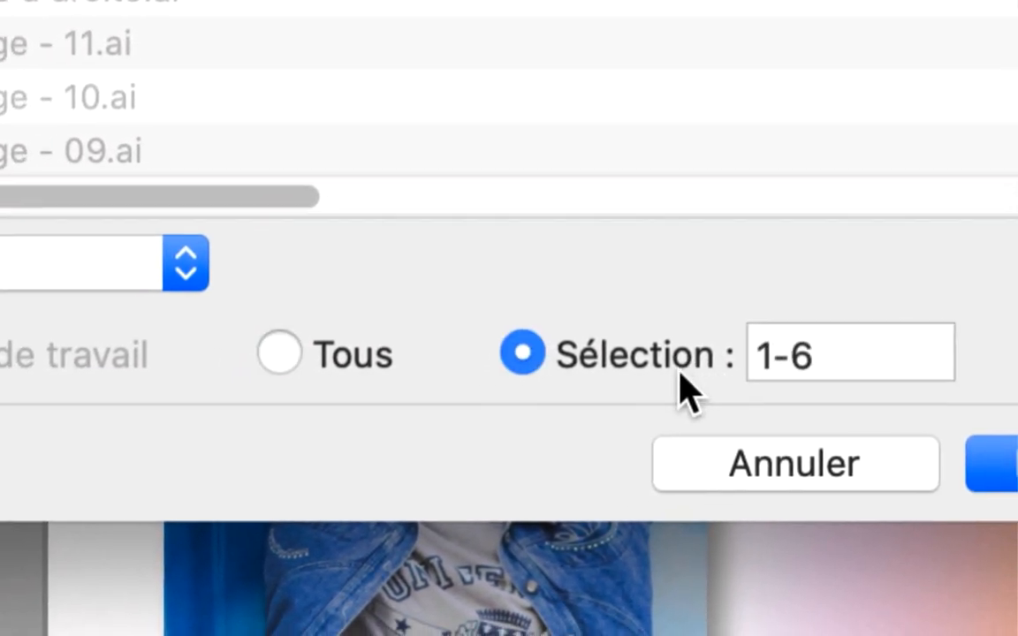
click(795, 367)
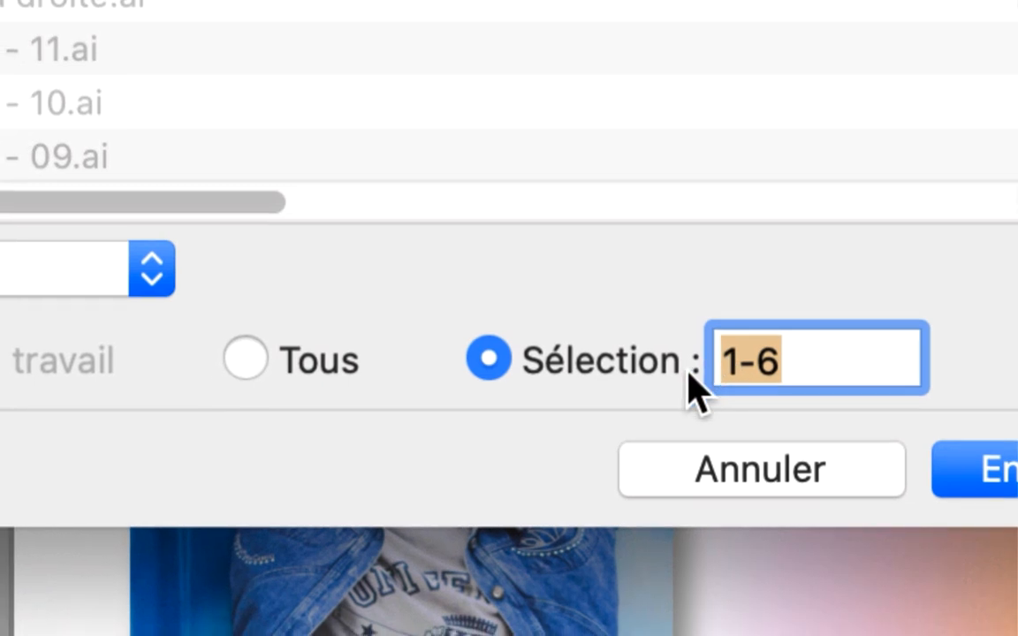
text(1-3)
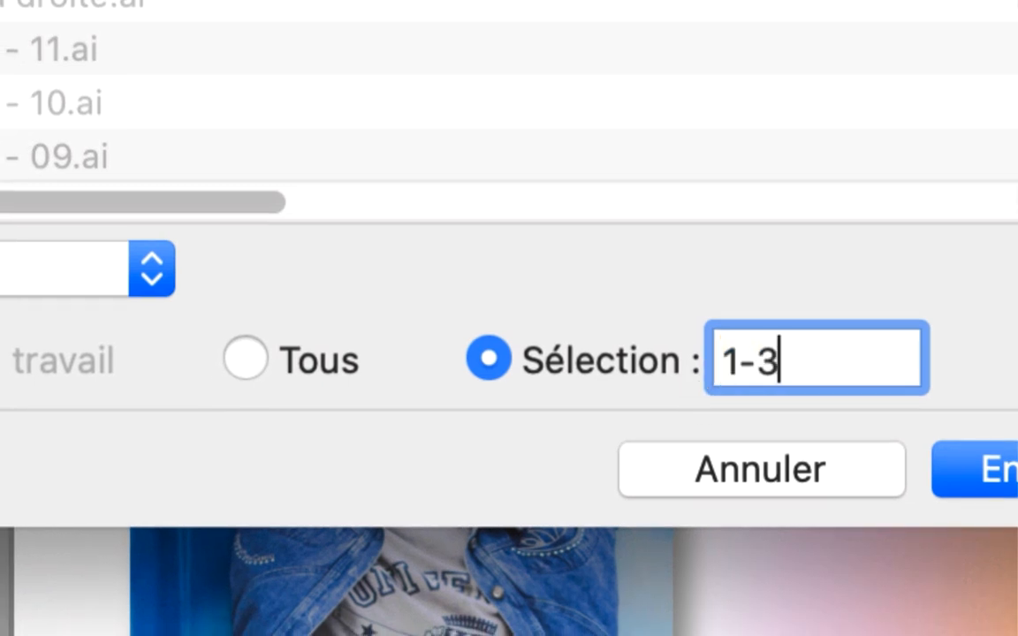
text(, 5)
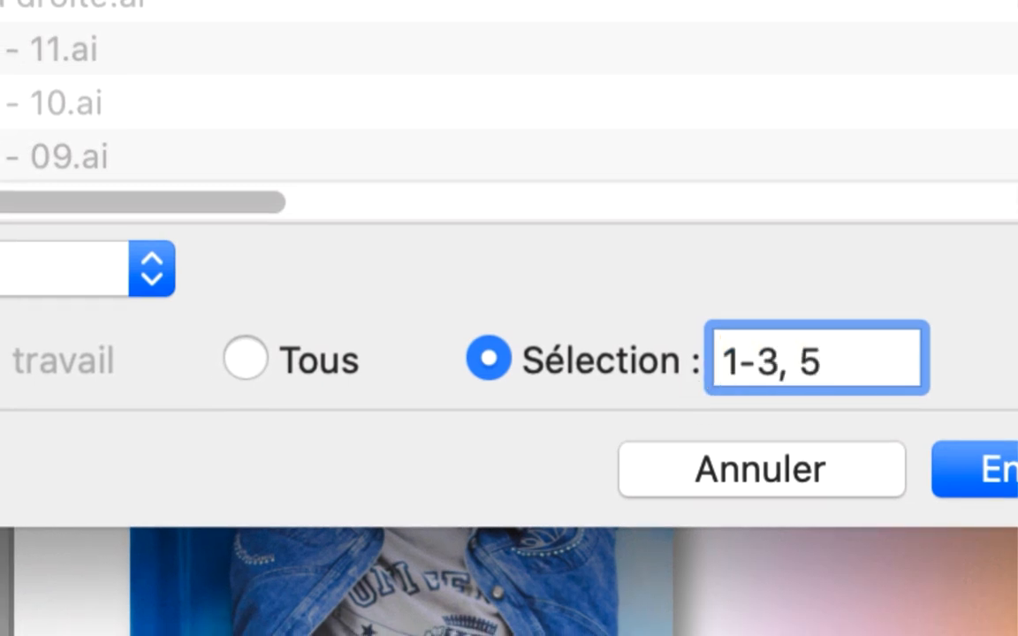
text(-6)
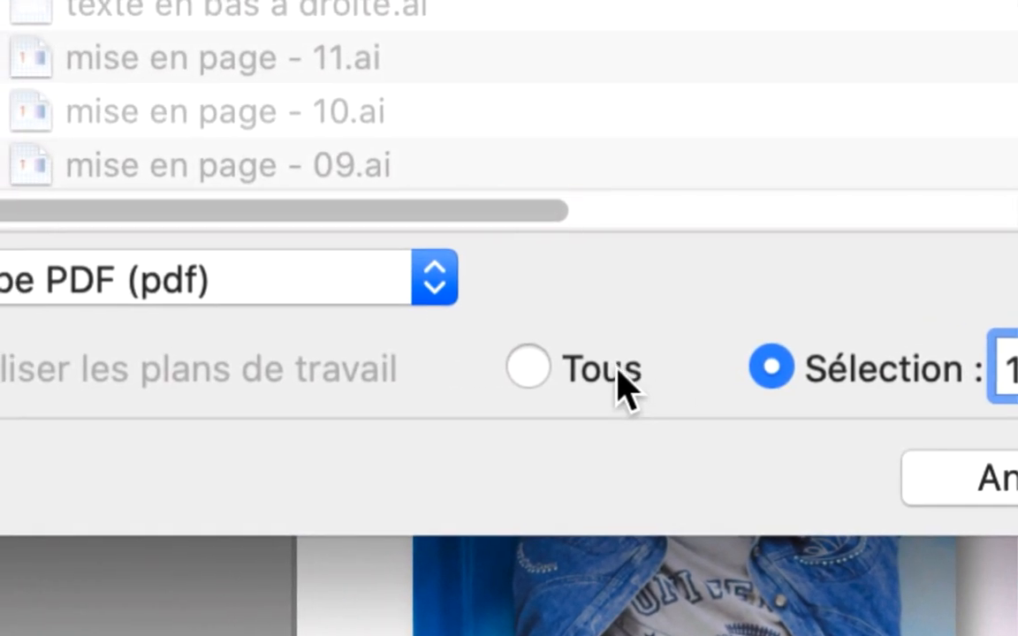
Step: Include all artboards and save the document as the Adobe PDF file mise en page - 20.pdf
click(304, 347)
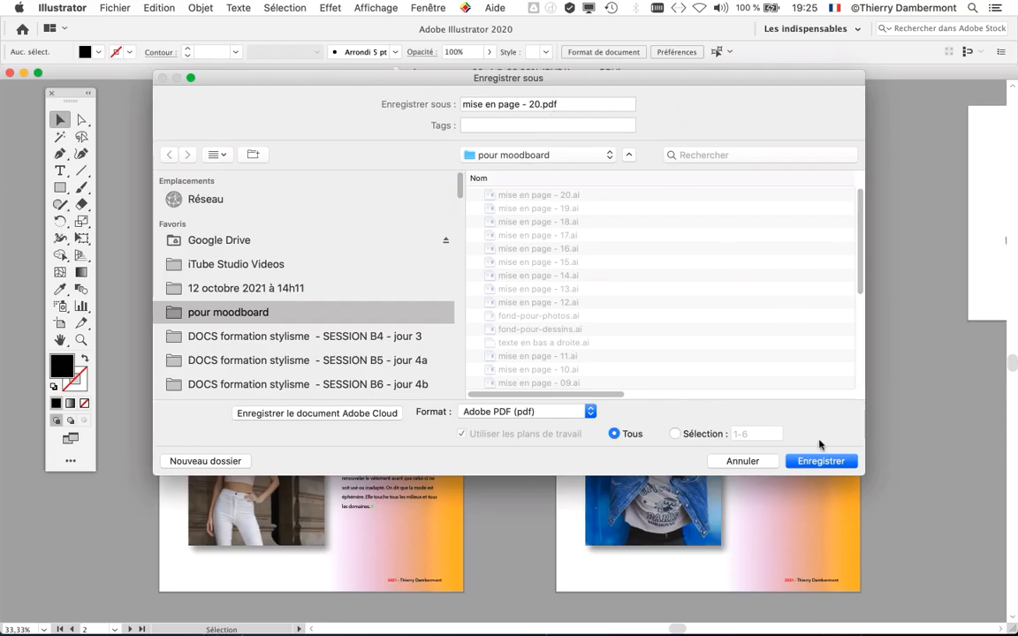
click(821, 461)
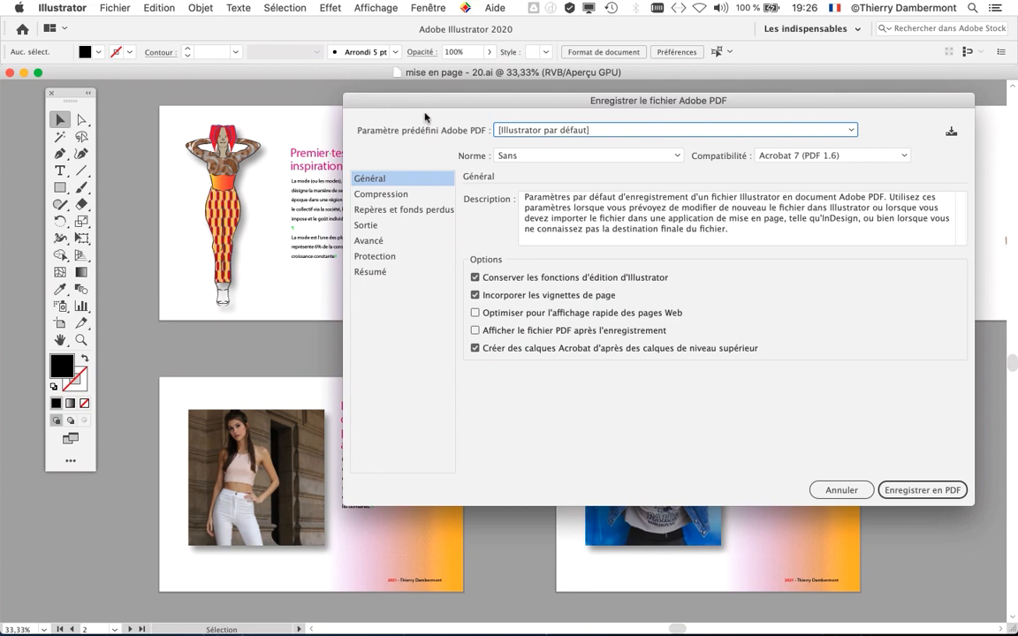
drag(385, 102, 222, 119)
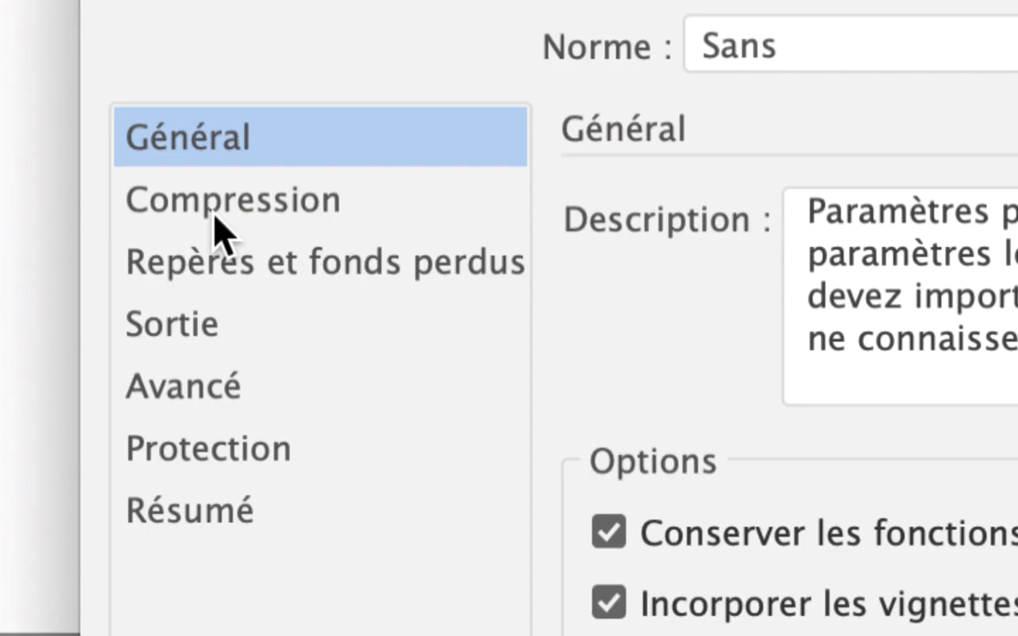
Step: Set the PDF's colour bitmap images to Echantillonnage à, with a threshold of 150 ppp
click(215, 217)
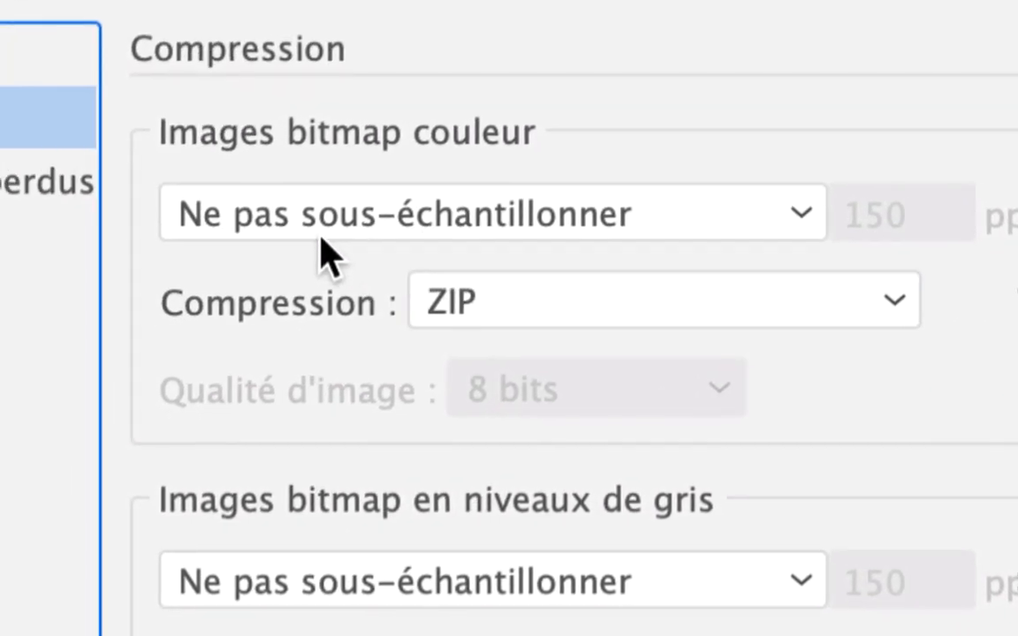
click(321, 235)
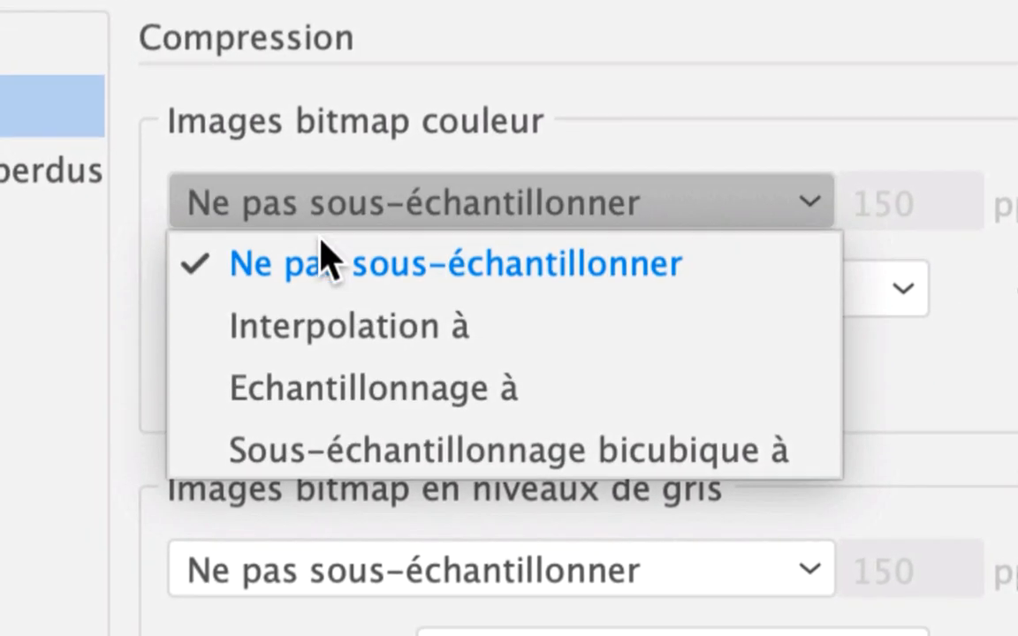
click(322, 387)
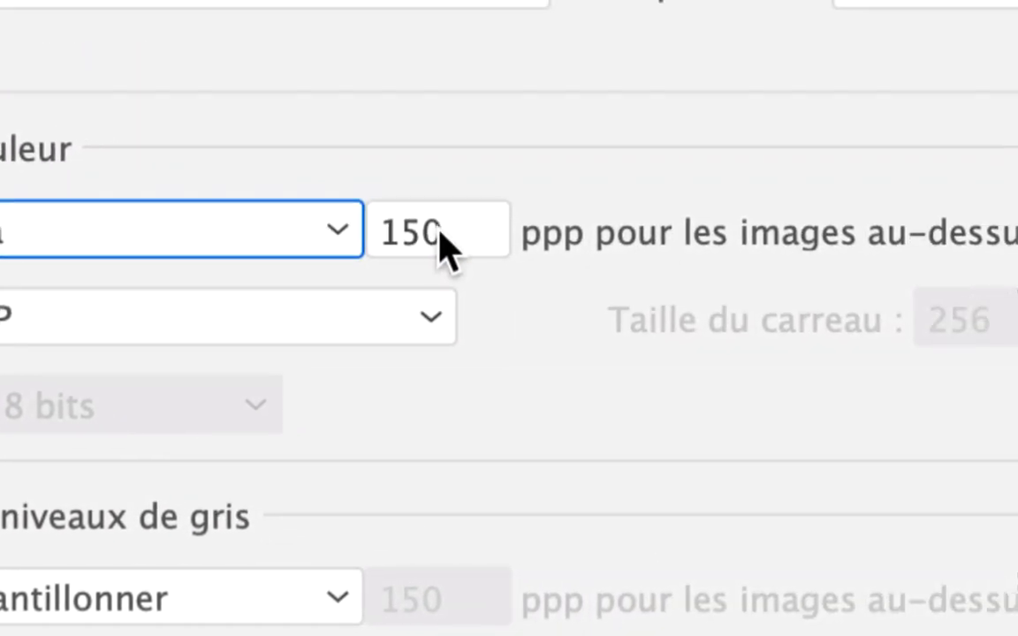
double_click(923, 186)
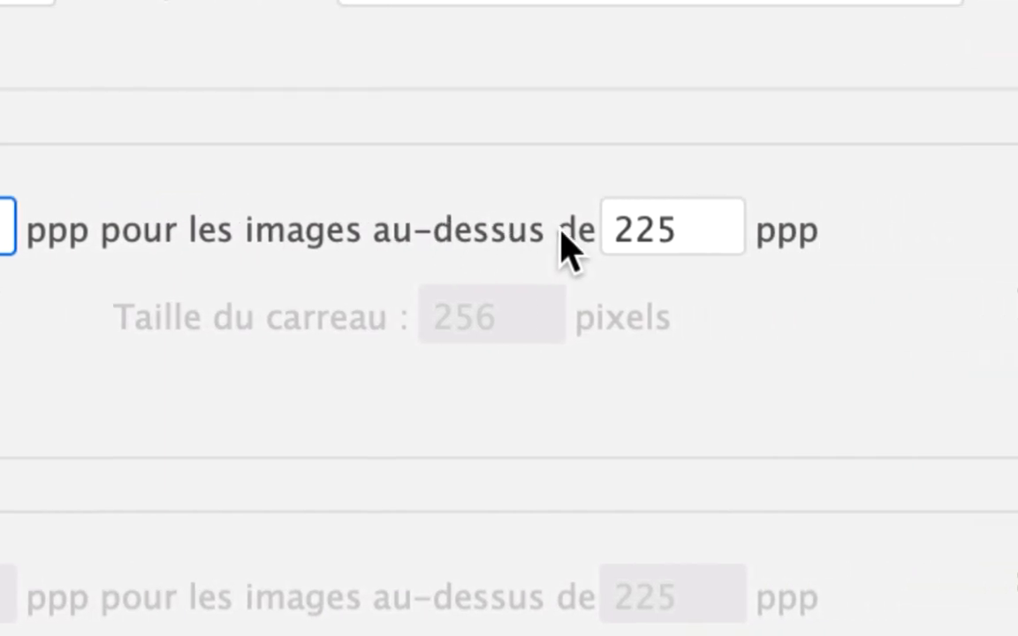
drag(748, 228, 650, 242)
text(150)
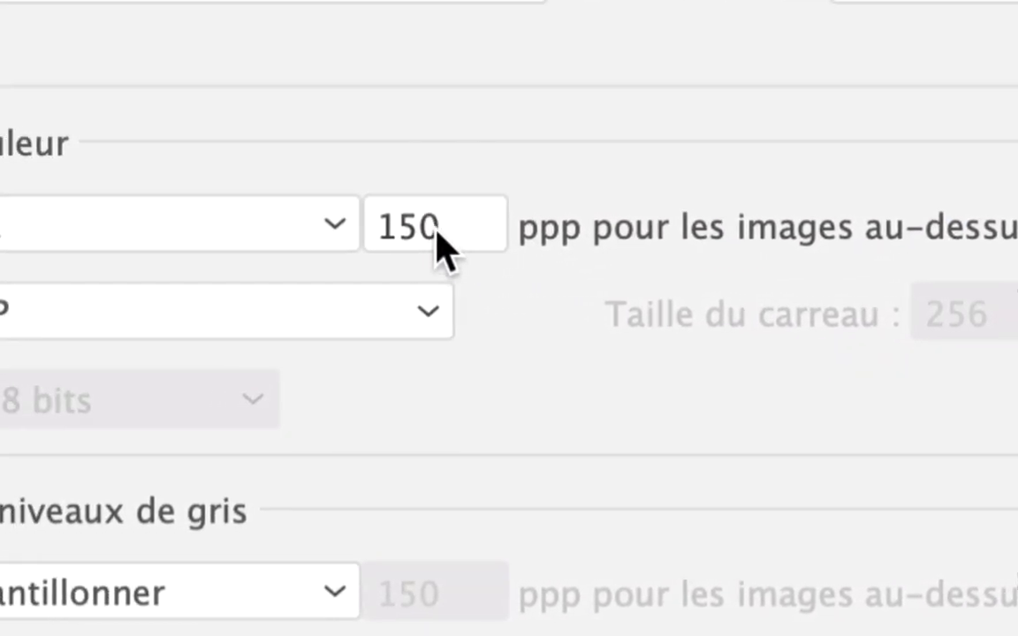
Step: Set the colour bitmap image sampling to 300 ppp for images above 300 ppp
drag(437, 229, 404, 234)
text(300)
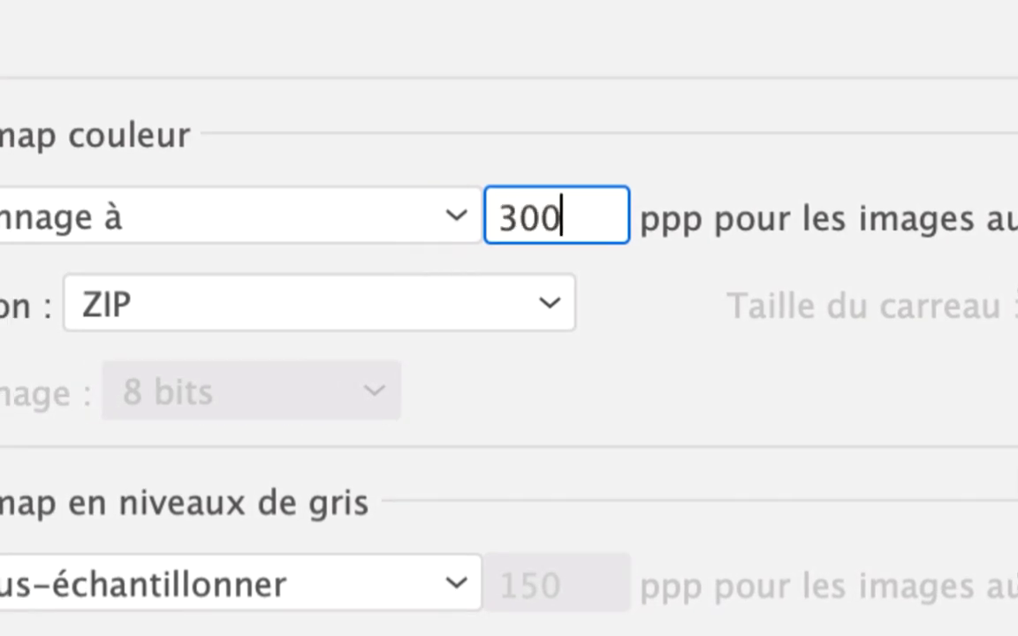
drag(586, 227, 558, 232)
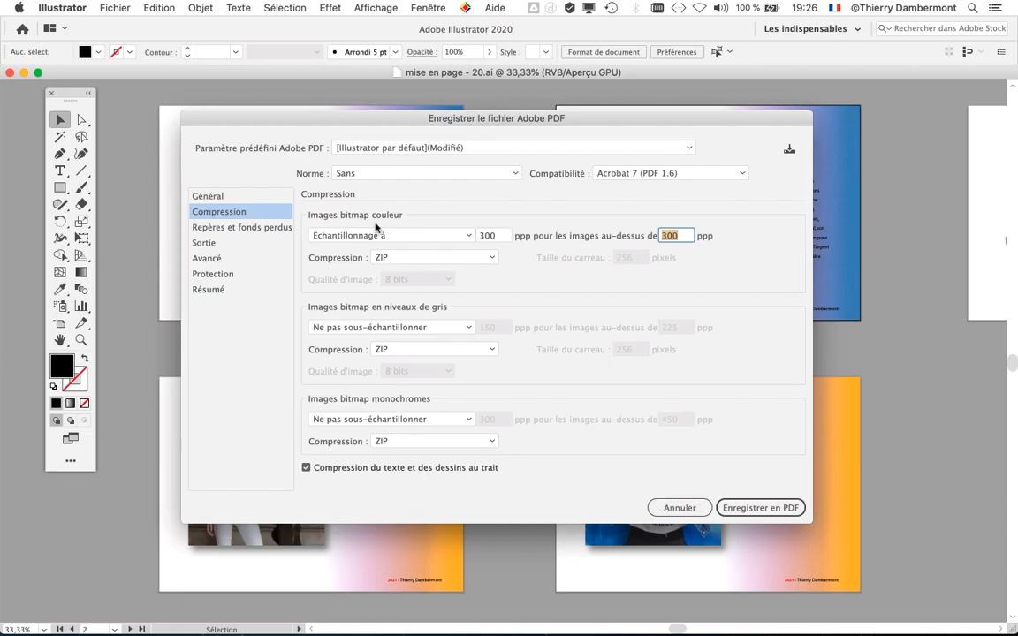
key(alt)
Step: Set the output colour conversion to Convertir vers la destination, with Coated FOGRA39 (ISO 12647-2:2004) as the destination
click(212, 231)
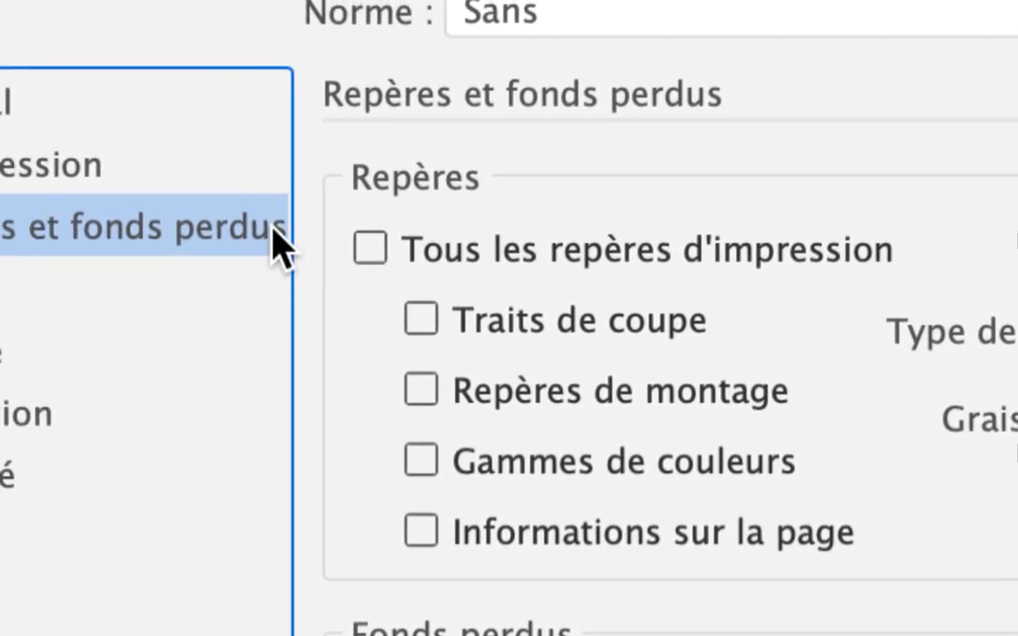
click(4, 291)
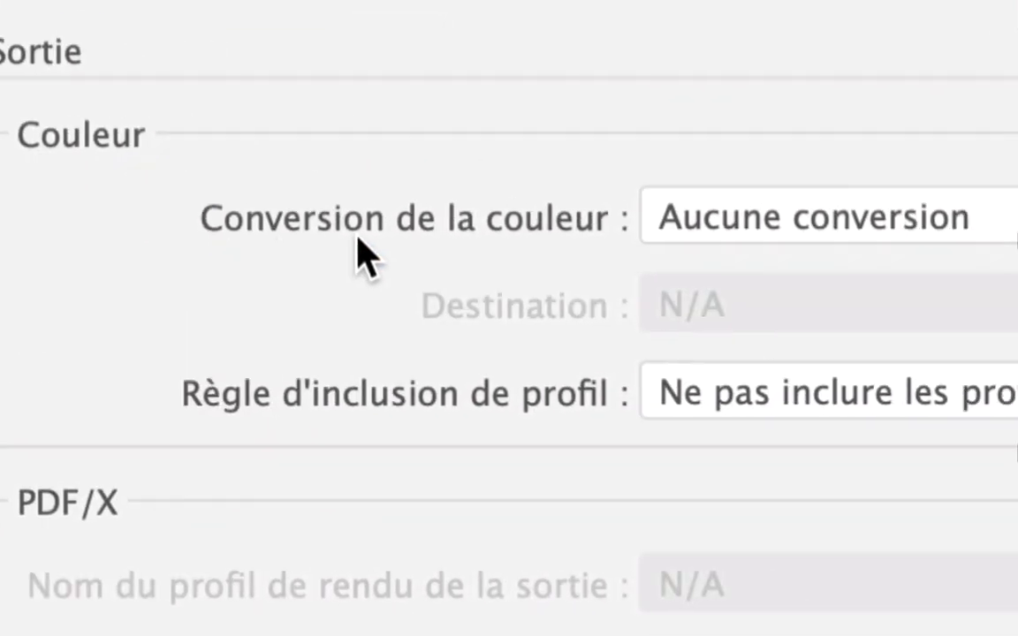
click(438, 232)
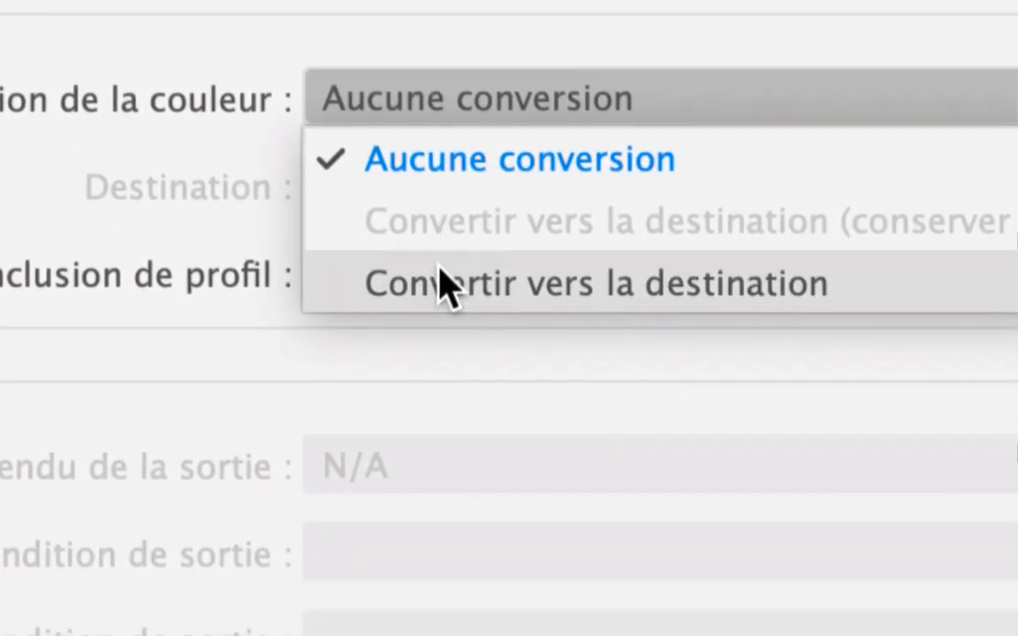
click(443, 352)
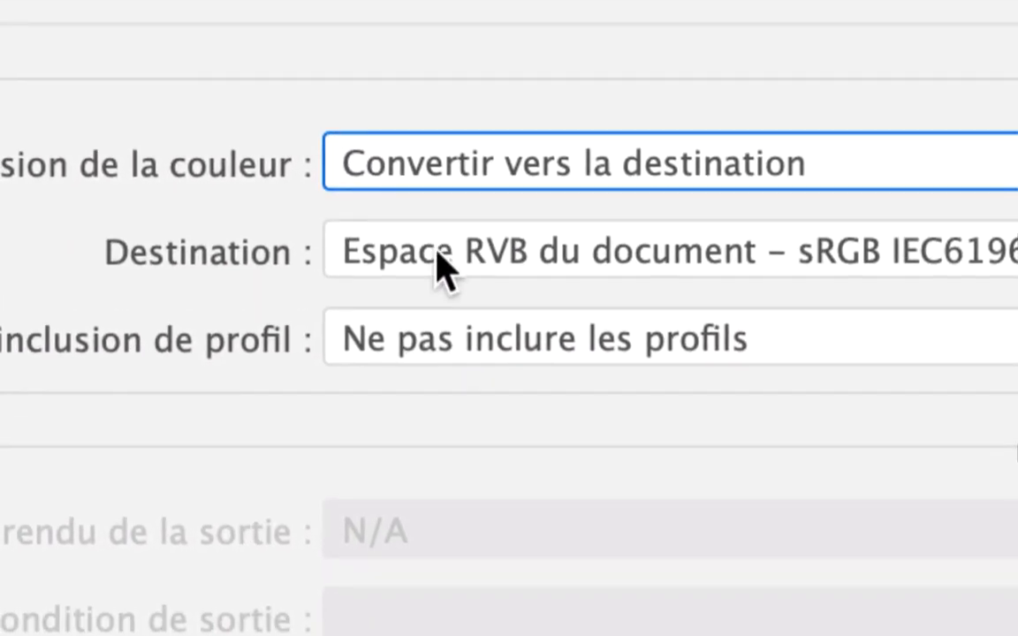
click(438, 240)
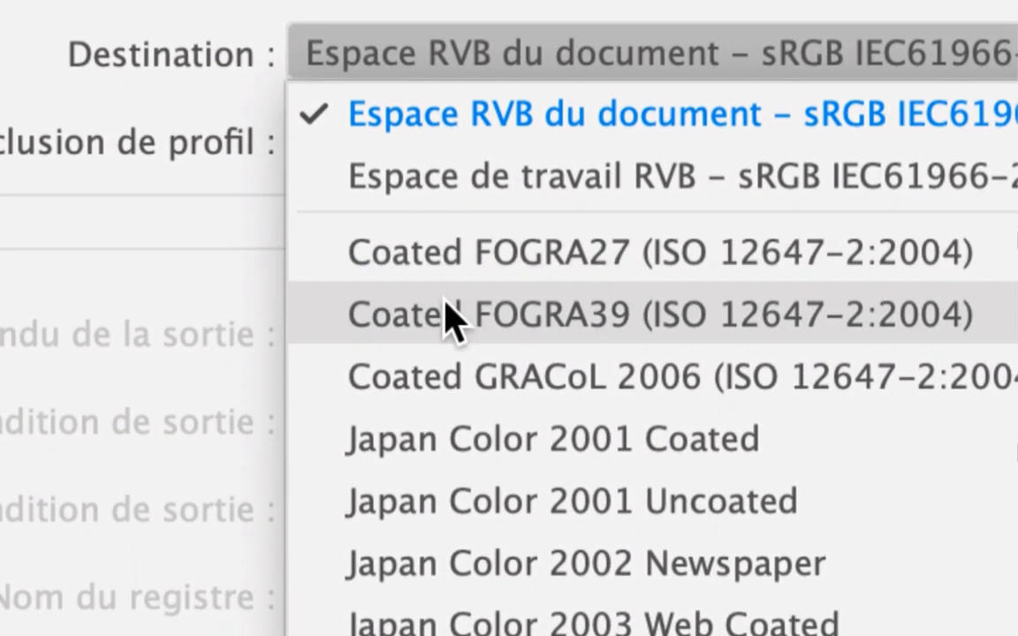
click(450, 314)
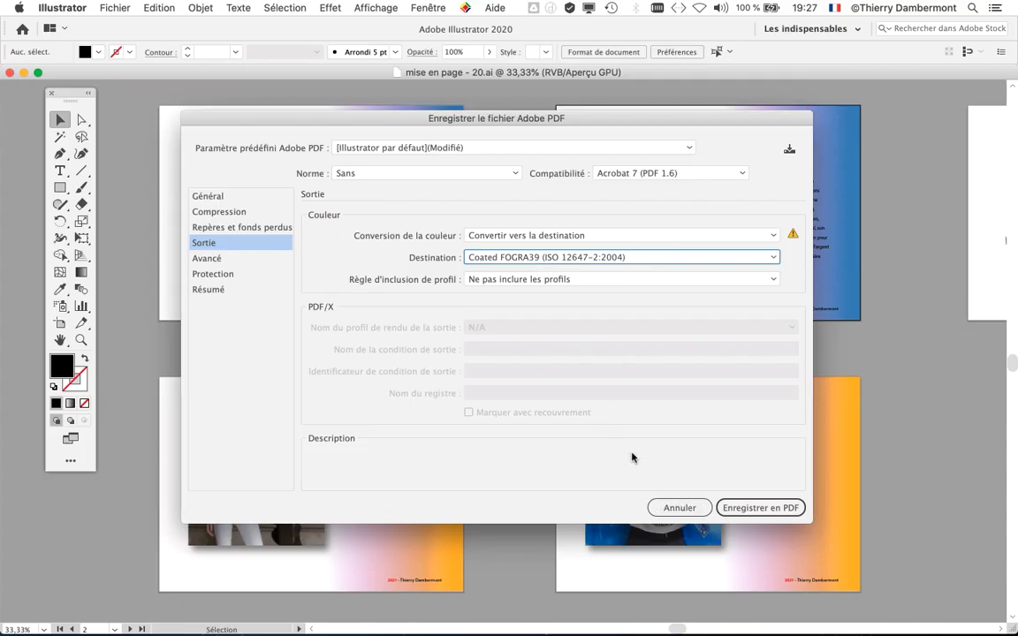
Step: Switch to Firefox to view the offset press image results, and minimise the browser window
key(super+Tab)
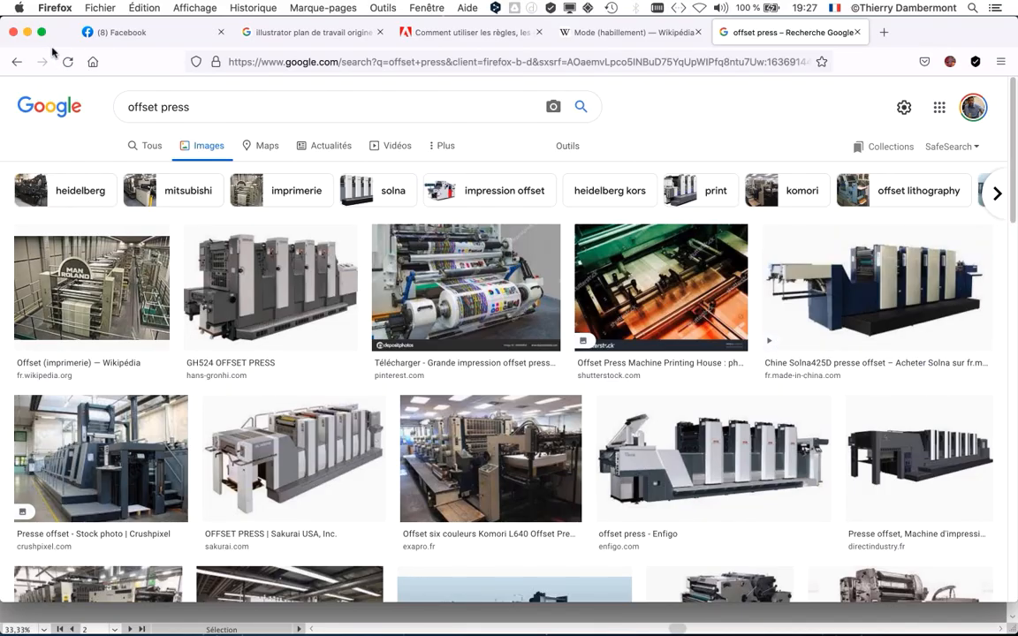
click(28, 32)
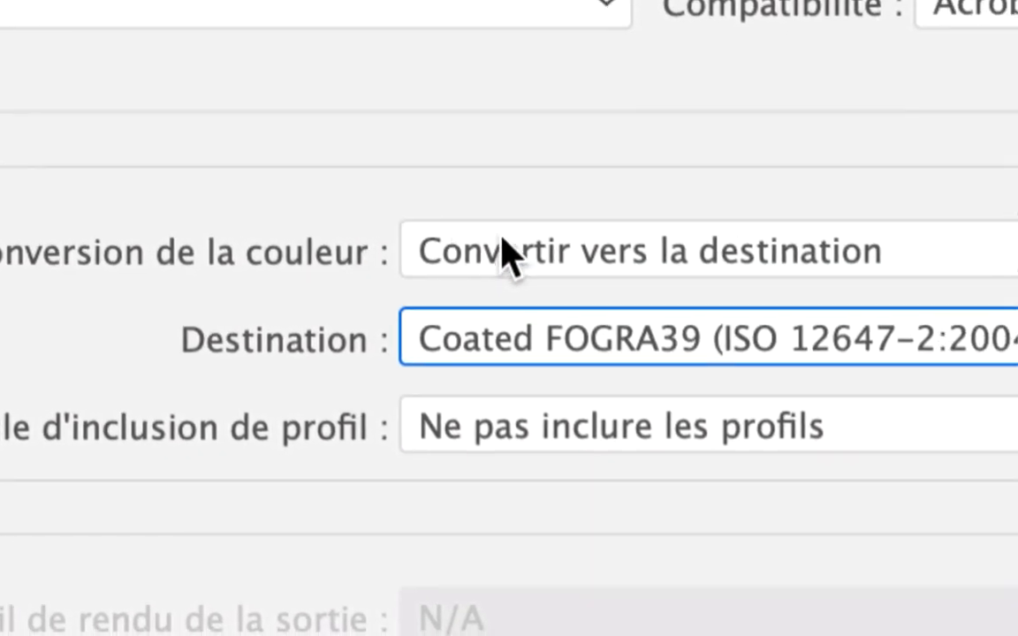
Step: Reset the colour conversion to Aucune conversion, and reapply Convertir vers la destination with Coated FOGRA39 (ISO 12647-2:2004)
click(518, 254)
click(522, 261)
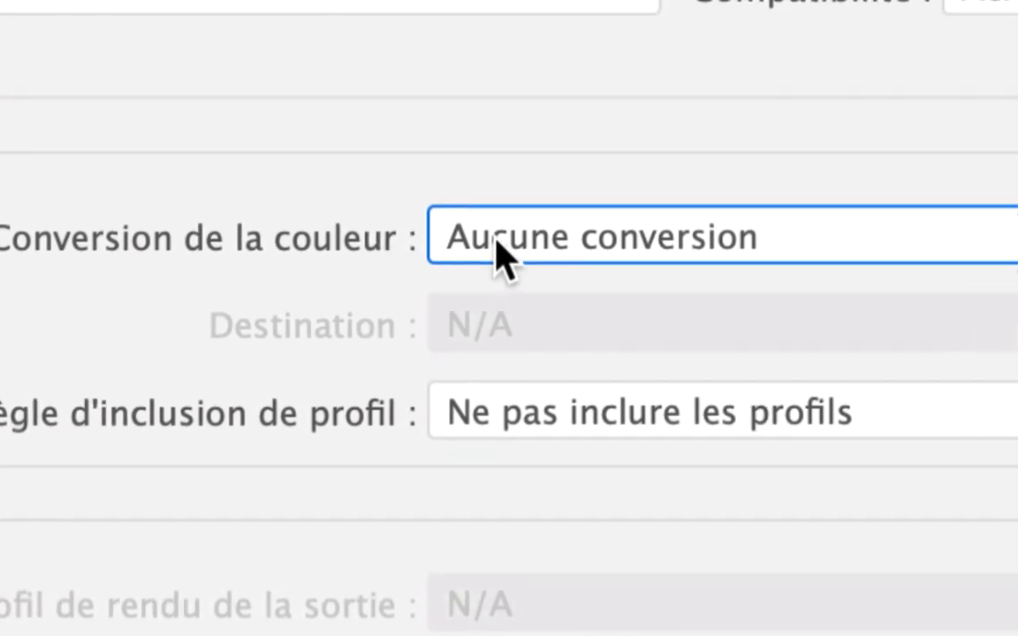
click(486, 230)
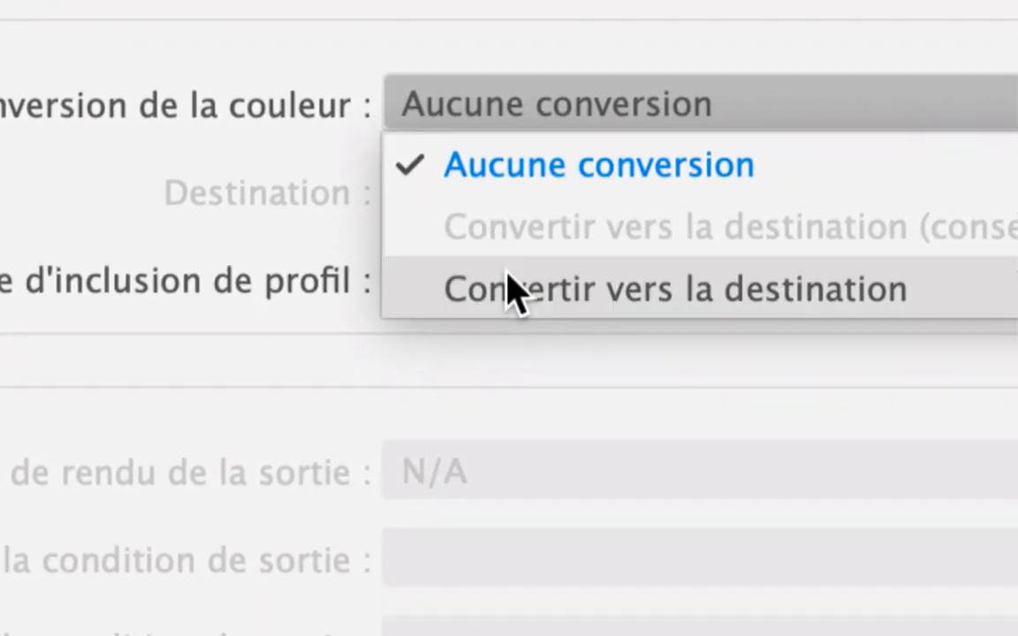
click(528, 337)
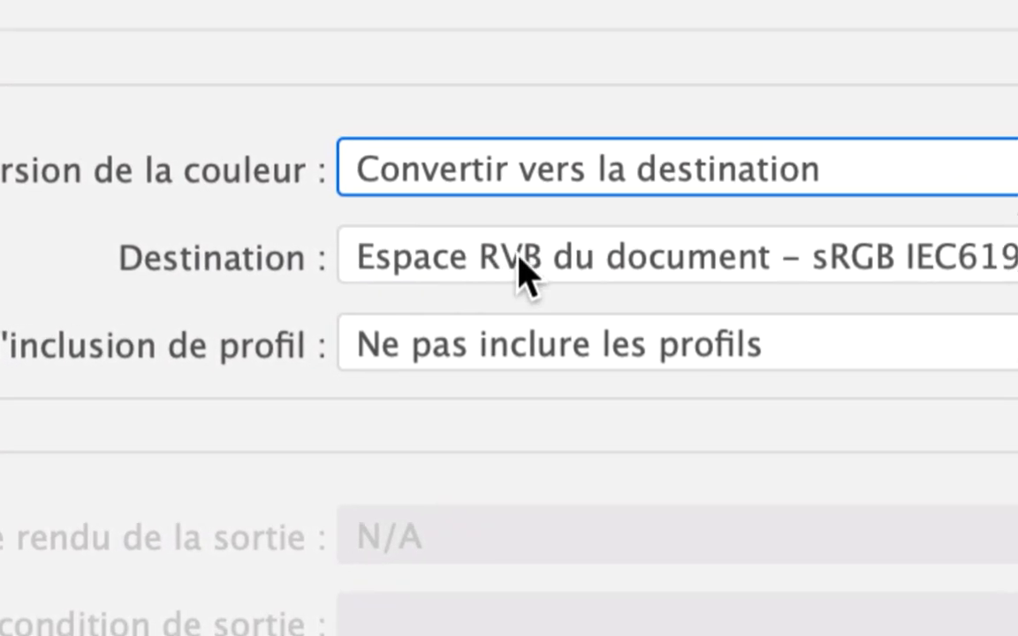
click(552, 281)
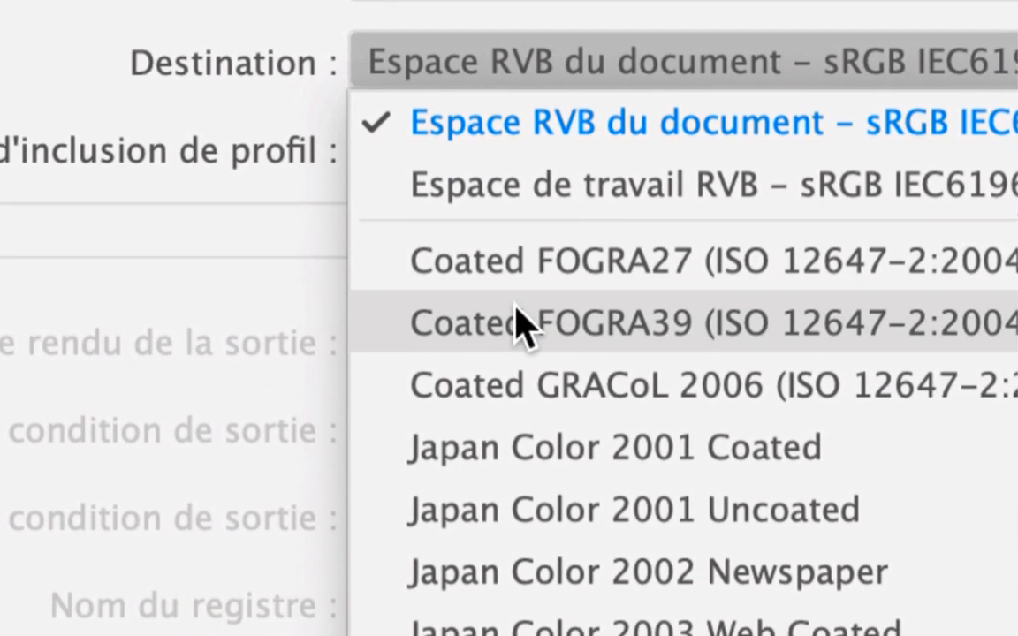
click(521, 325)
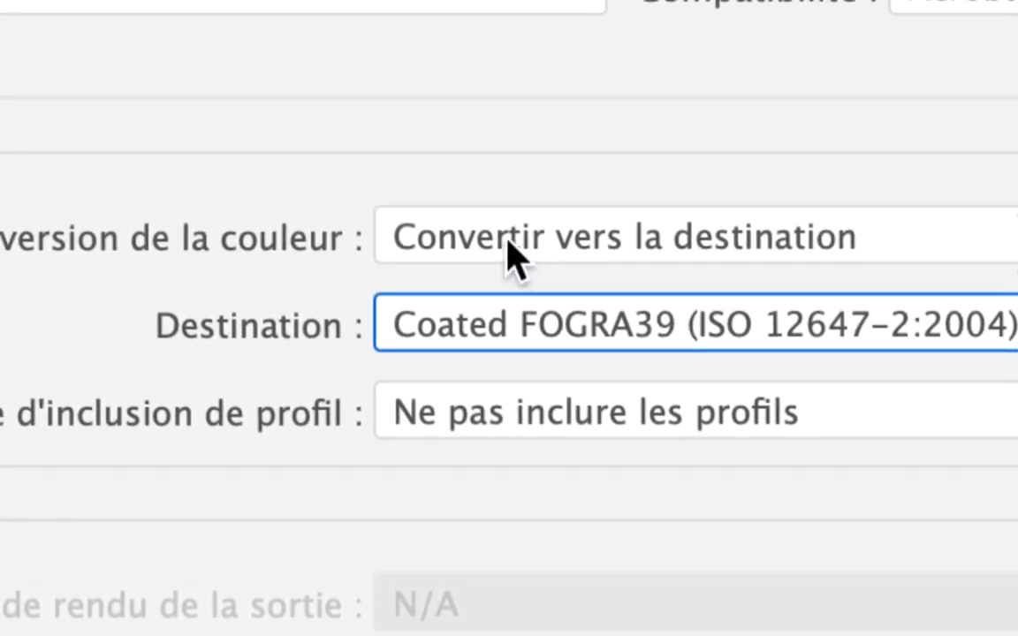
Step: Set the output colour conversion to Aucune conversion
click(511, 254)
click(519, 296)
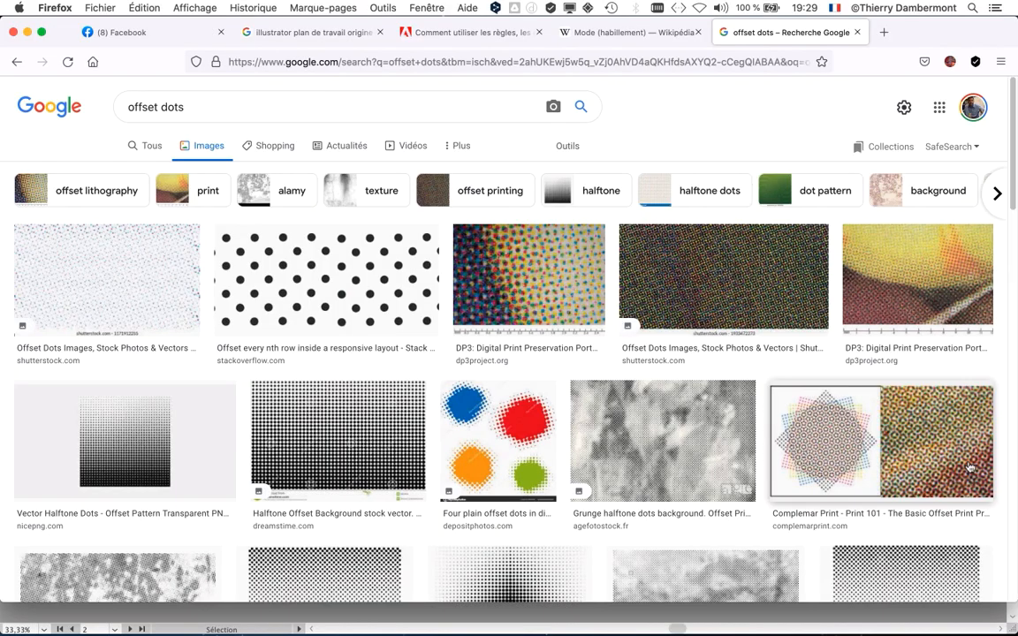
Step: Look through the Google image results for offset dots in Firefox, and minimise the browser window
scroll(651, 446, down, 5)
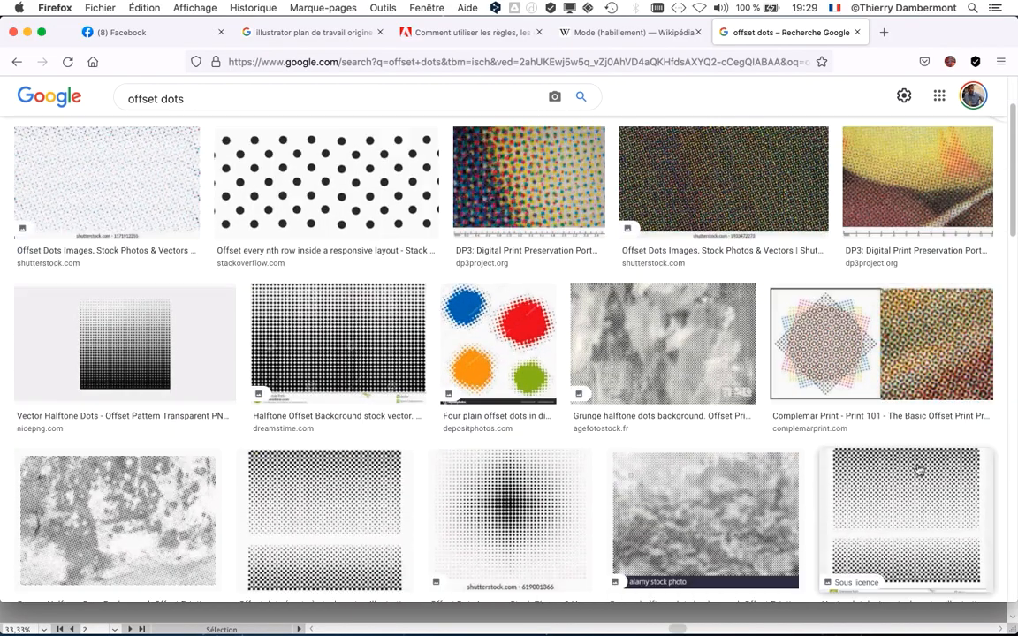
scroll(300, 327, down, 3)
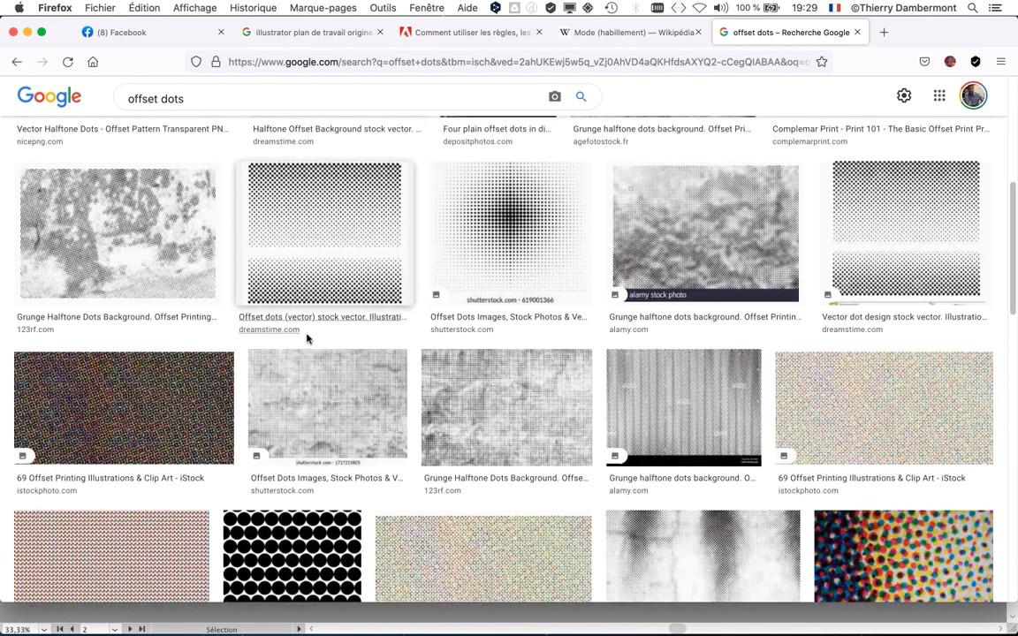
scroll(438, 477, down, 3)
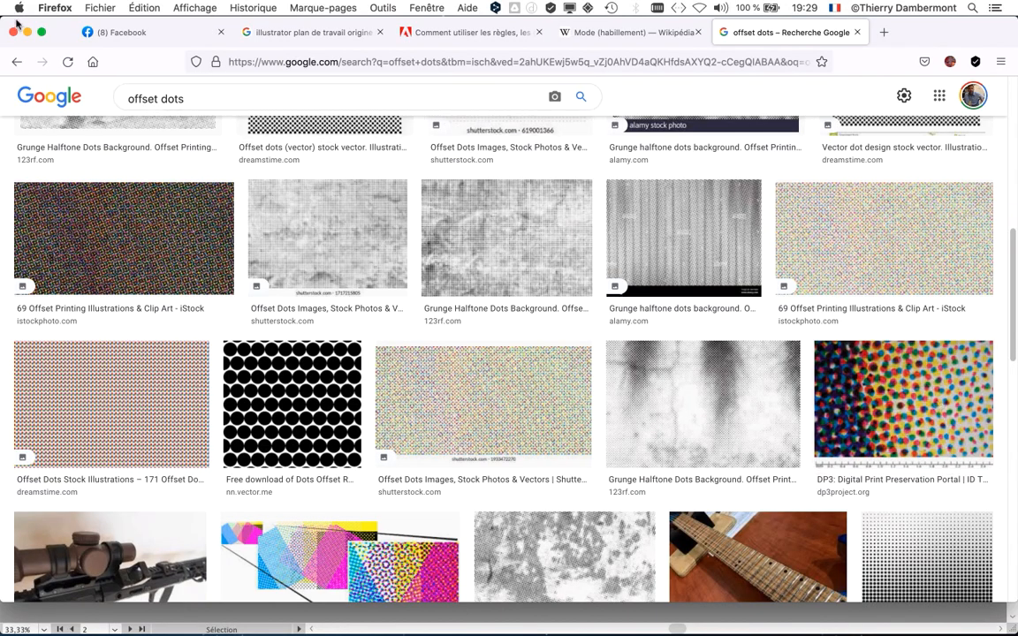
click(28, 33)
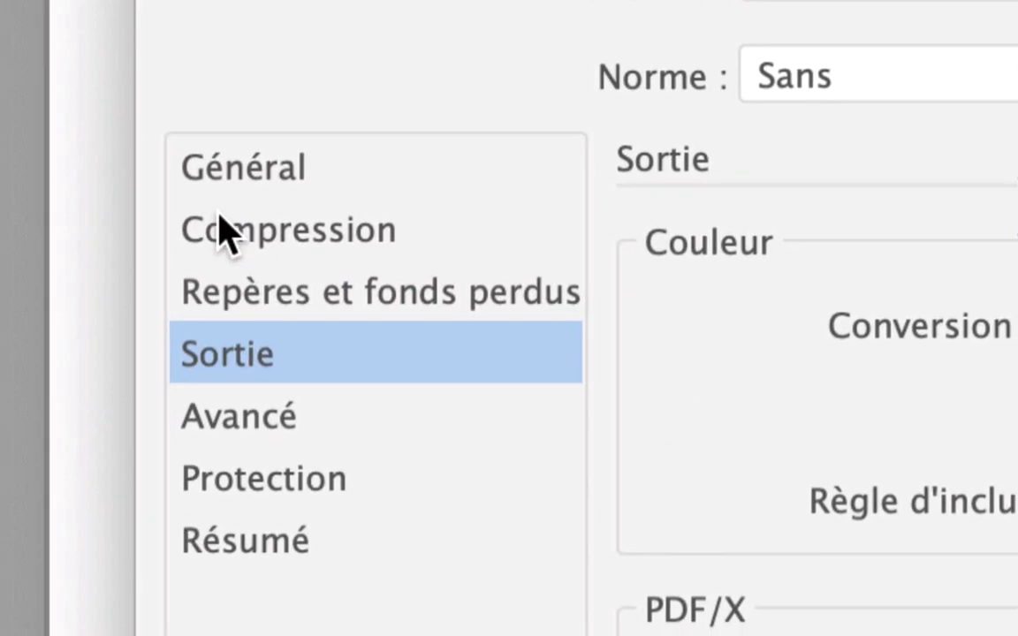
Step: Review the sampling resolution for colour bitmap images in the PDF compression settings
click(210, 214)
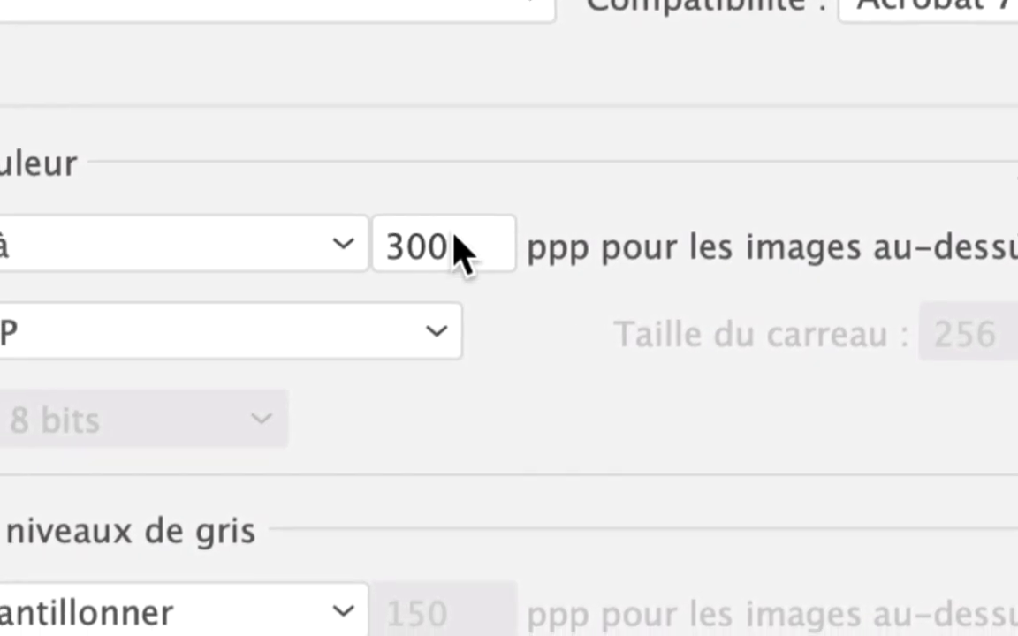
double_click(457, 251)
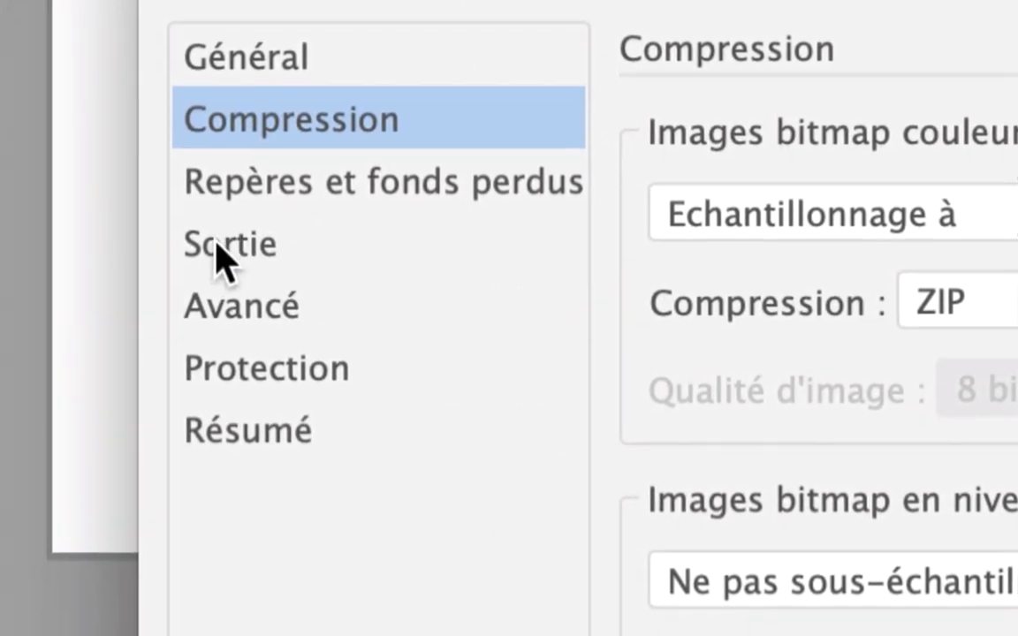
Step: Review the Sortie, Repères et fonds perdus and Général settings, and save the layout as a PDF
click(220, 254)
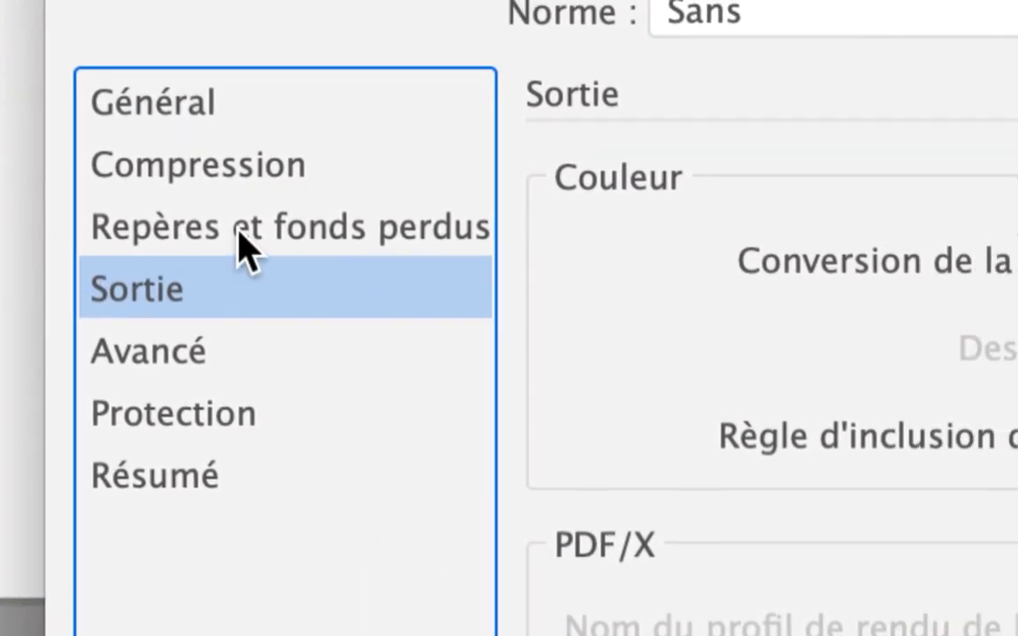
click(239, 246)
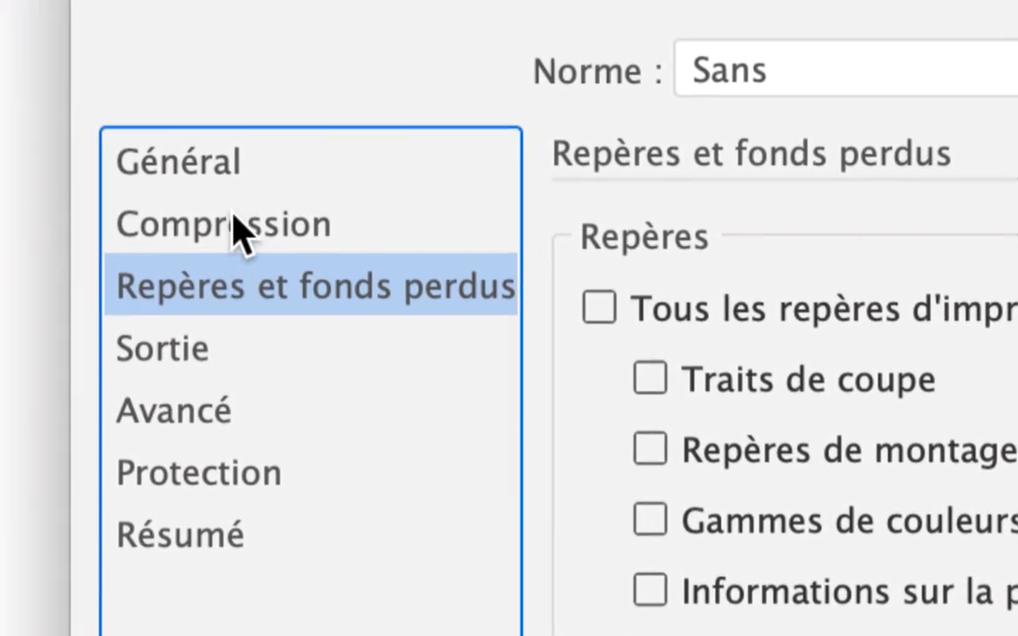
click(171, 84)
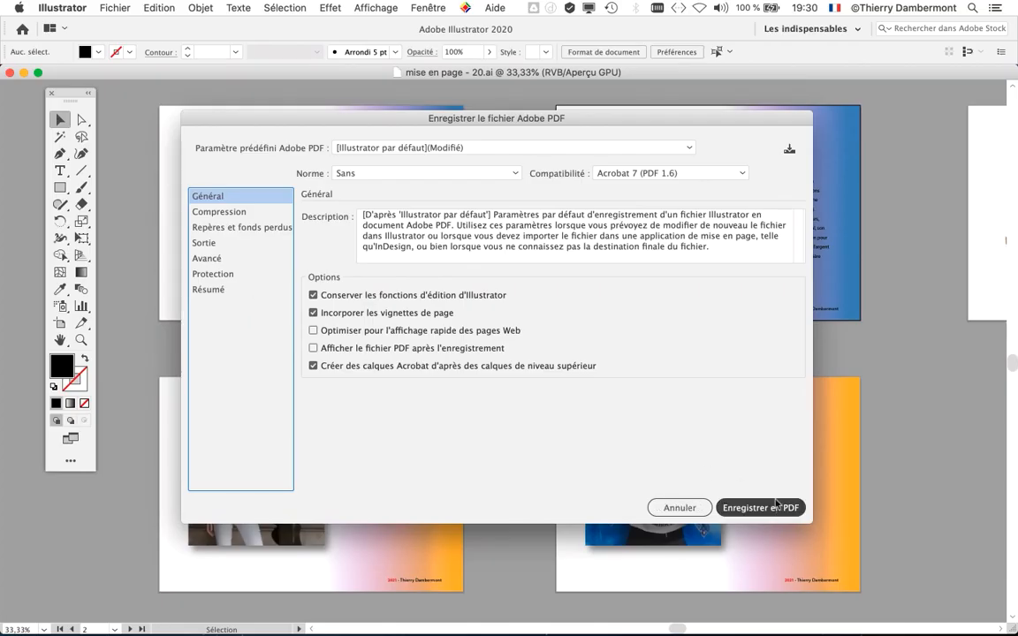
key(alt)
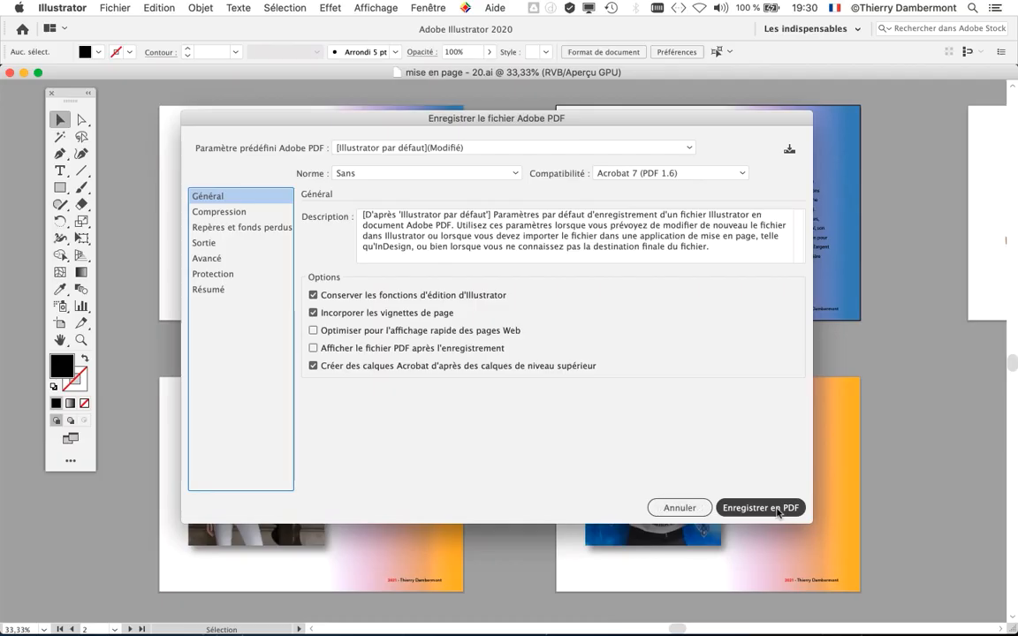
click(778, 511)
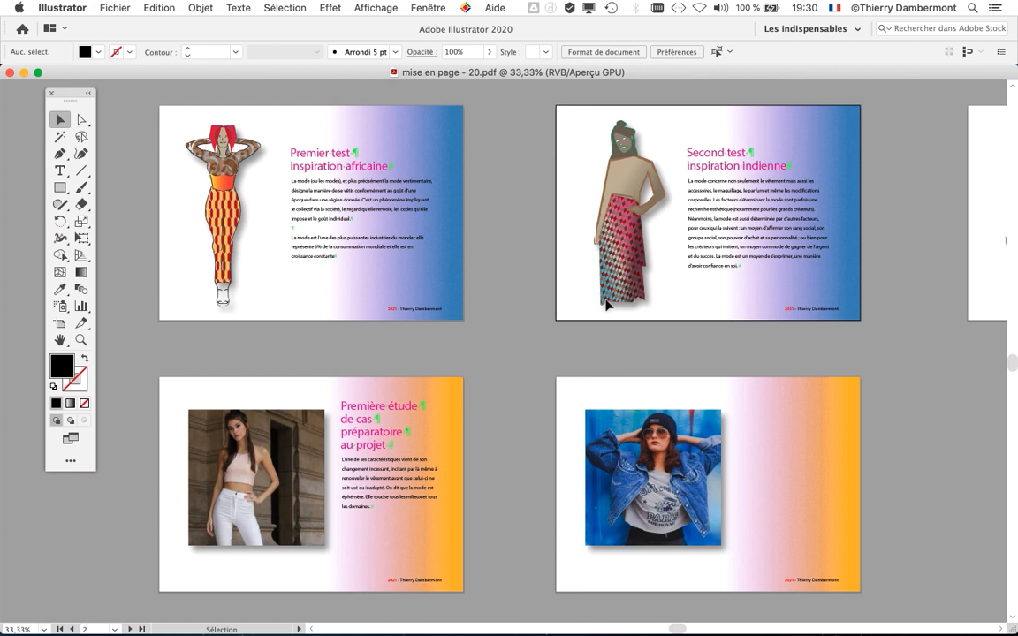
Step: Switch to Finder and open a new window showing mise en page - 20.pdf in the pour moodboard folder
key(super+Tab)
key(super+Tab)
key(super+Tab)
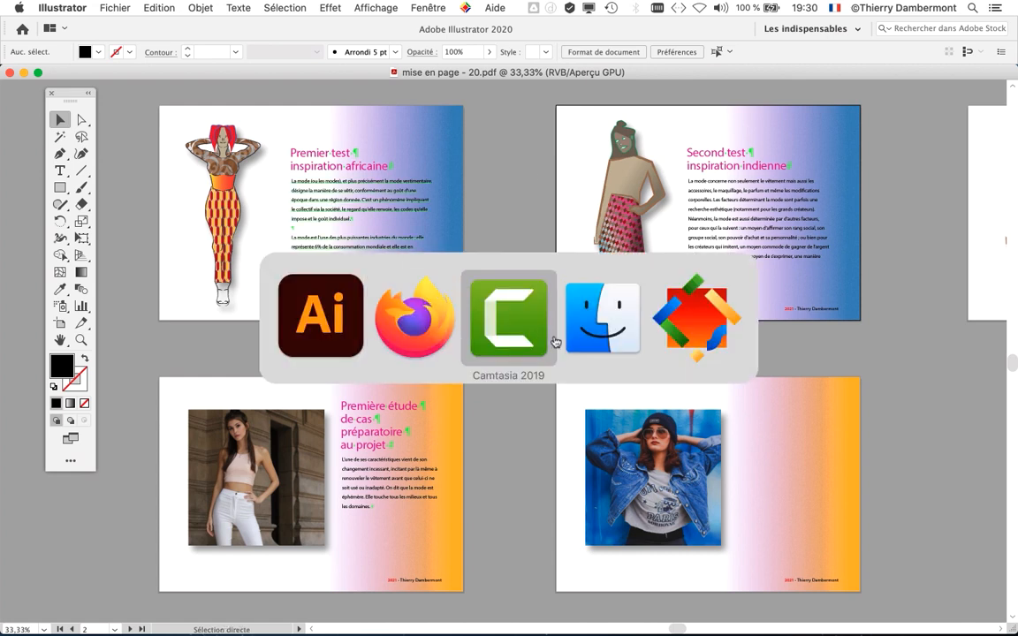
click(97, 8)
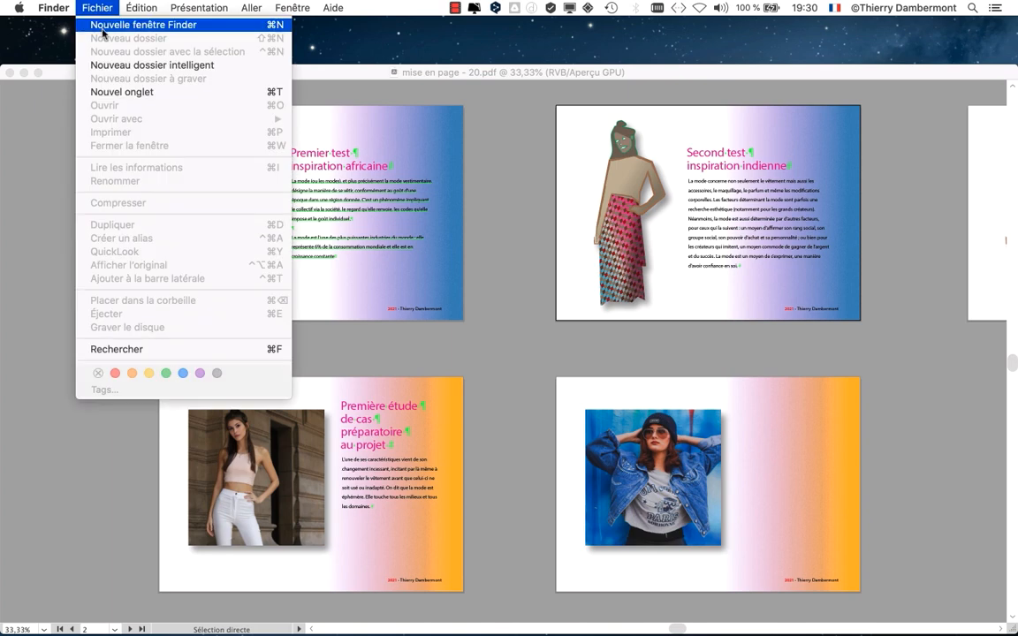
click(100, 25)
scroll(856, 327, down, 5)
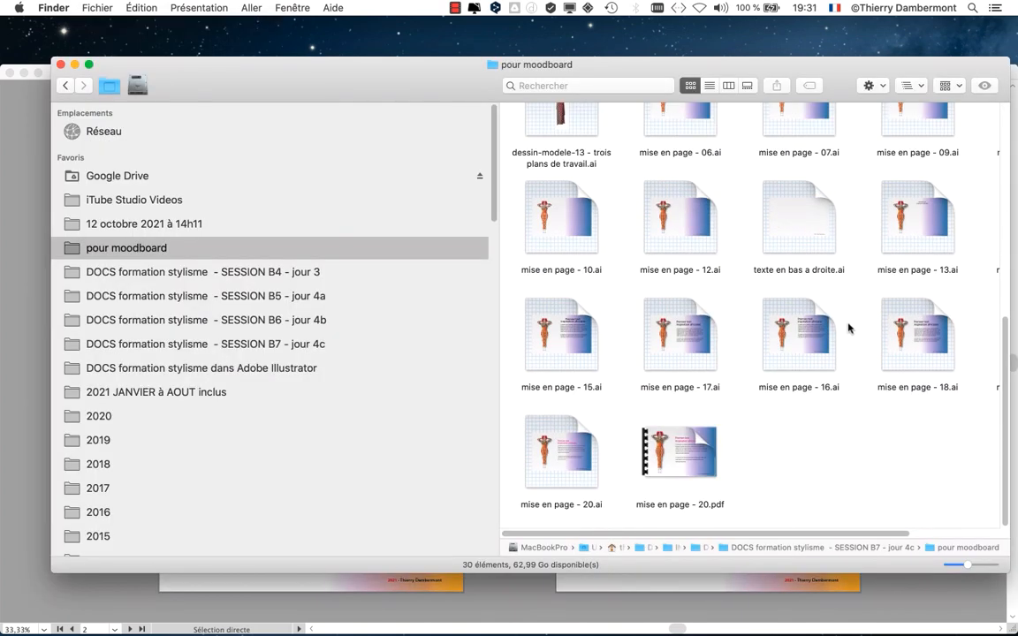
Step: Browse back and forth through the pages of mise en page - 20.pdf in its Finder icon preview, ending on the first page
click(693, 473)
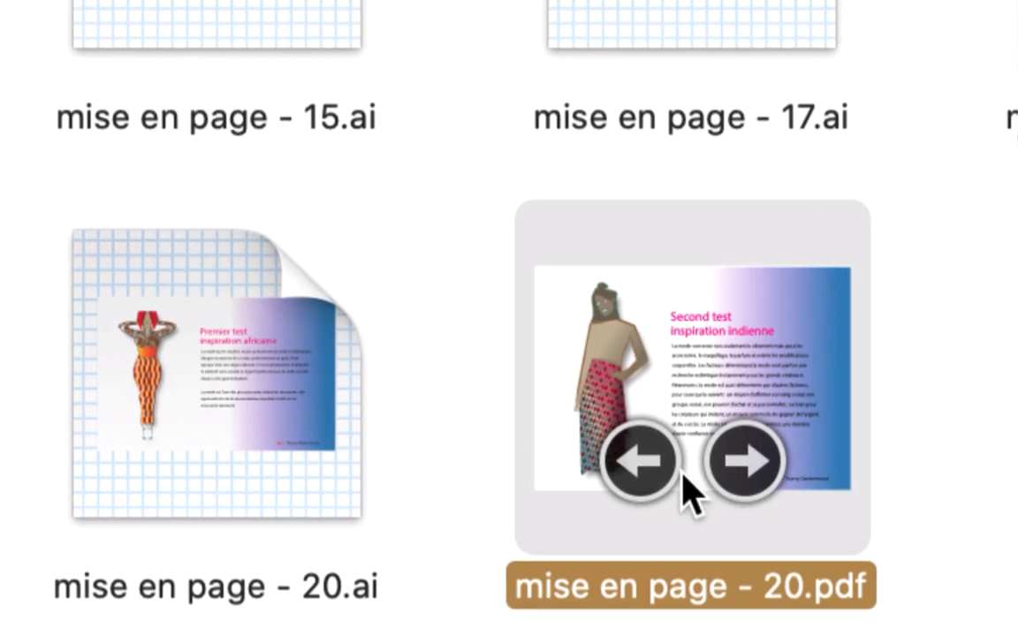
click(594, 491)
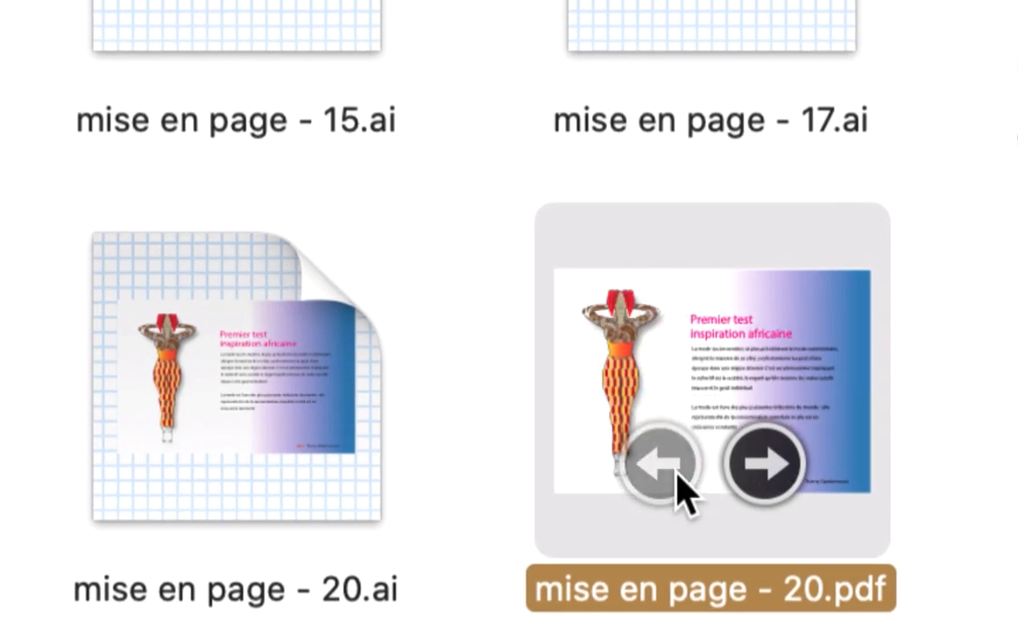
click(757, 474)
click(757, 474)
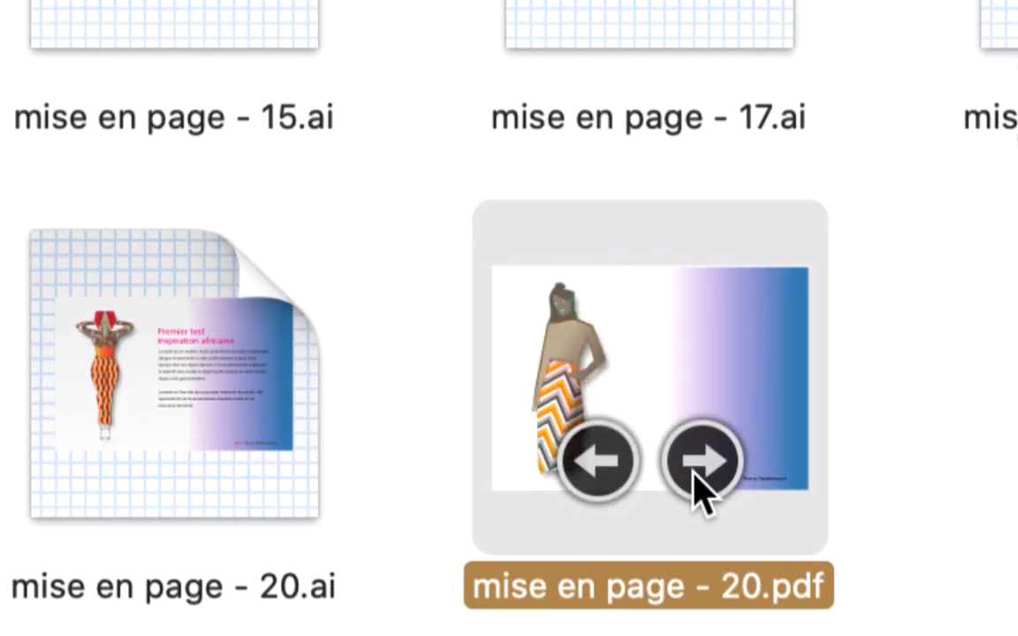
click(695, 473)
click(696, 473)
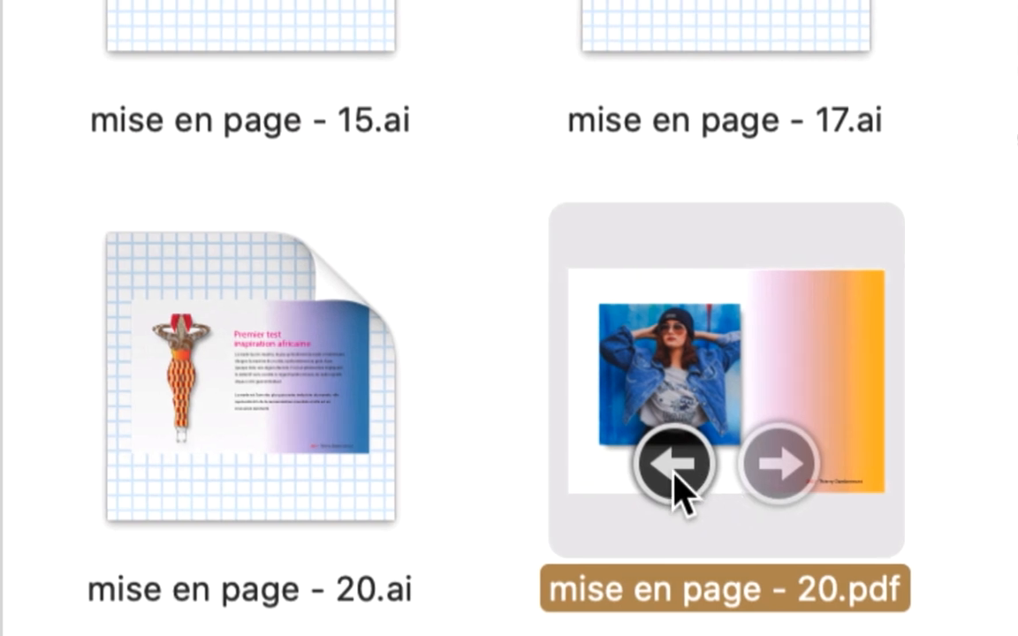
click(598, 477)
click(598, 477)
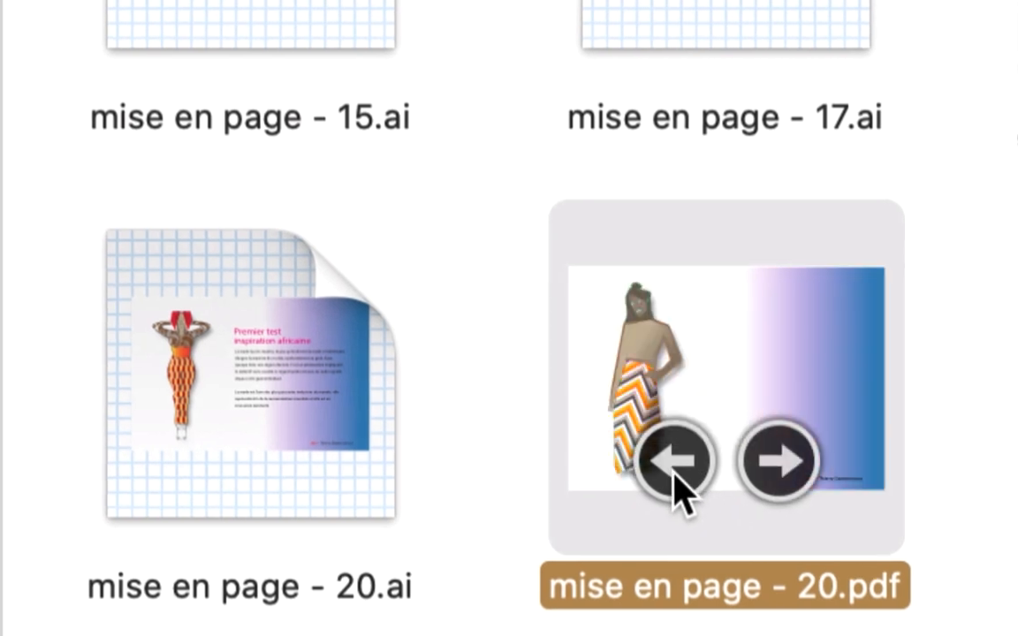
click(674, 477)
click(674, 477)
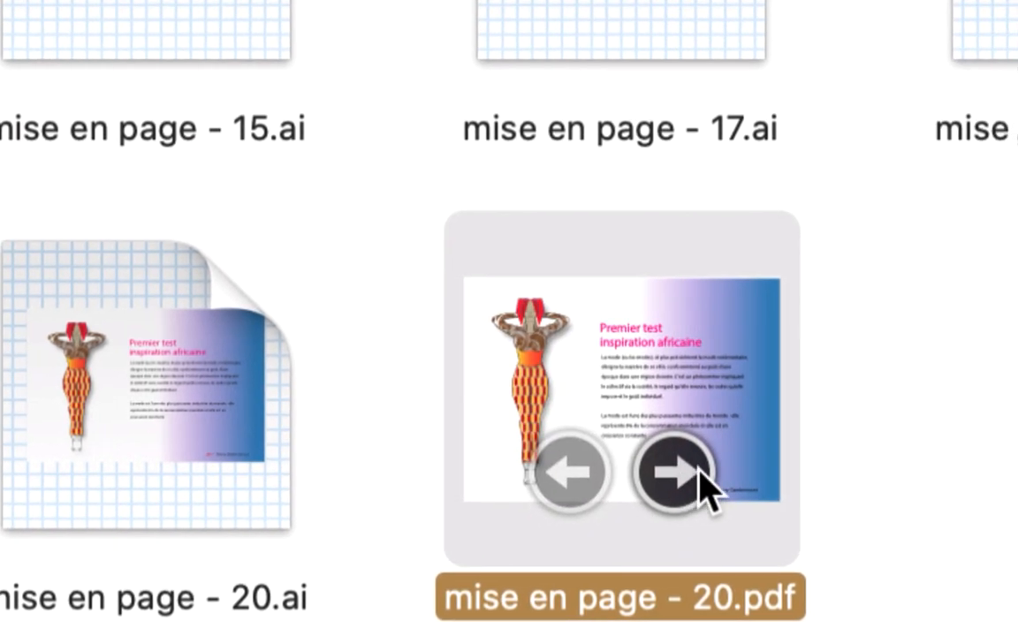
click(791, 461)
click(791, 461)
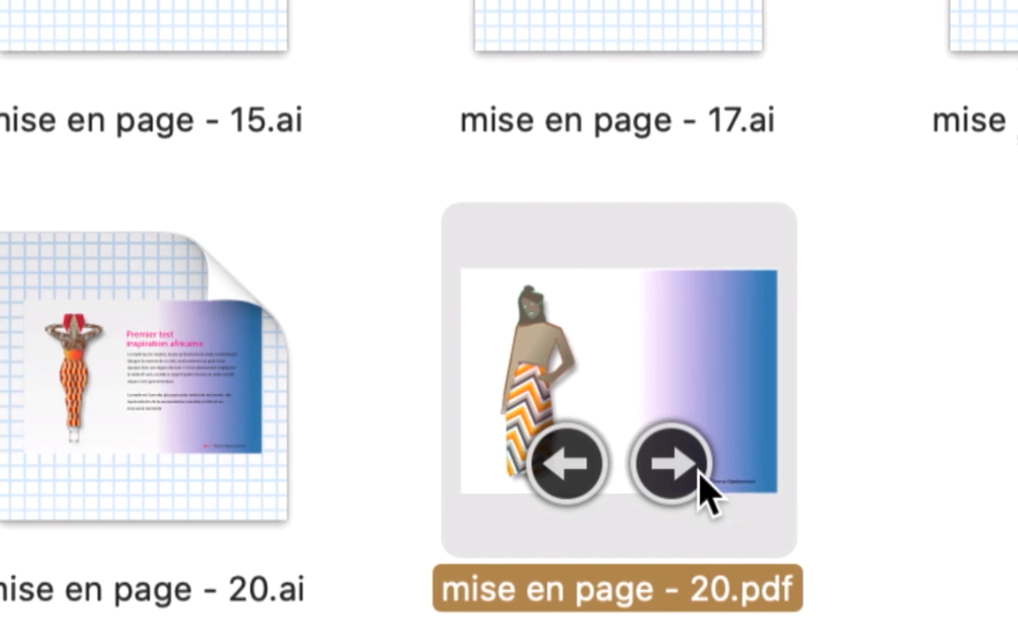
click(646, 475)
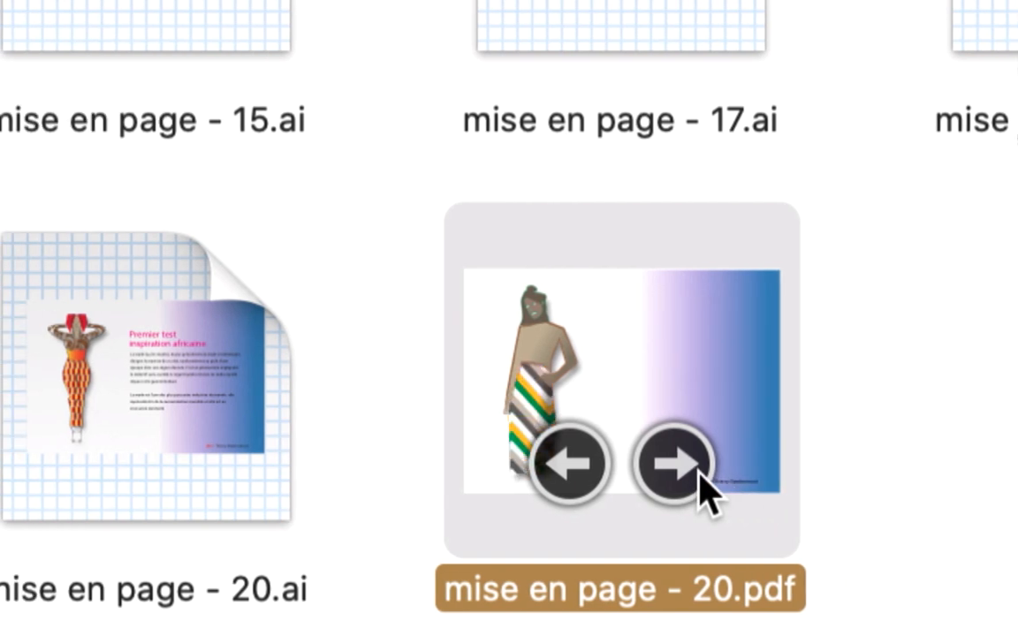
click(698, 477)
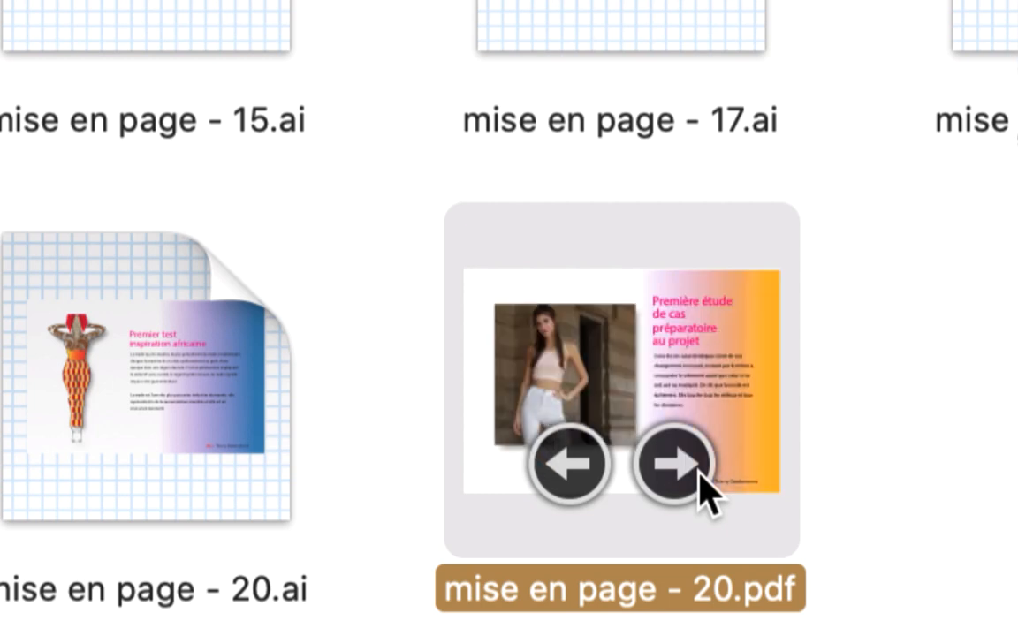
click(698, 477)
click(663, 470)
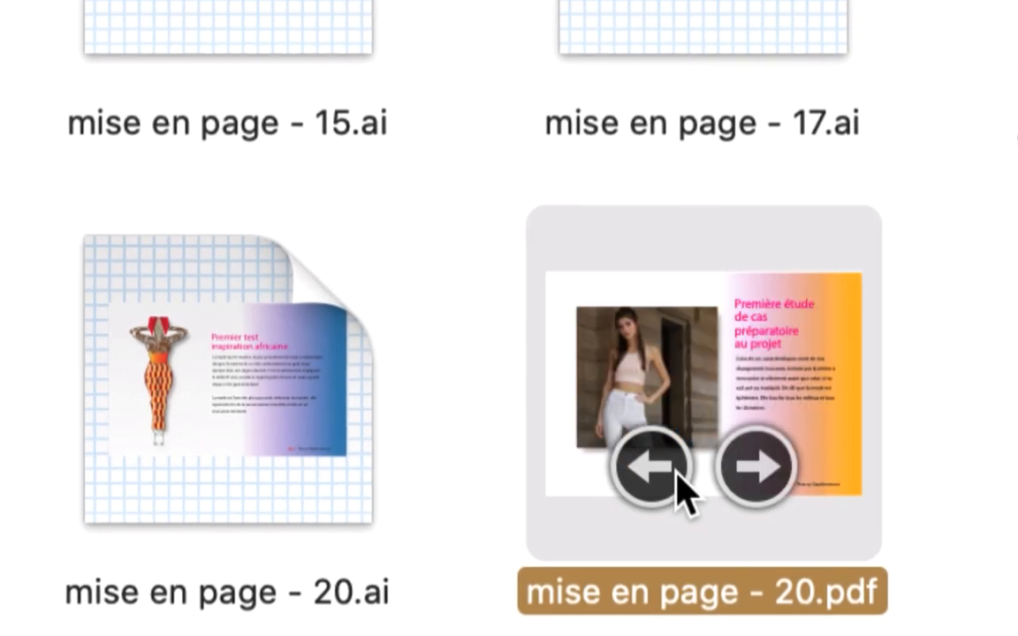
click(663, 470)
click(663, 470)
click(663, 470)
click(663, 470)
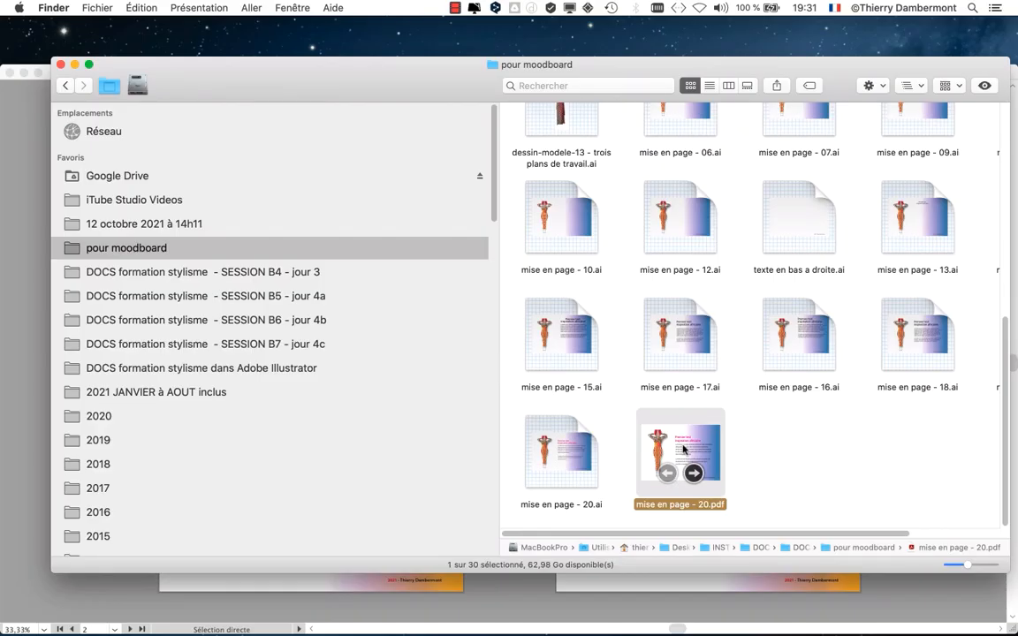
Step: Open mise en page - 20.pdf in Acrobat Pro DC, enlarge its window to fill the screen, and dismiss the restore-session notice
double_click(683, 449)
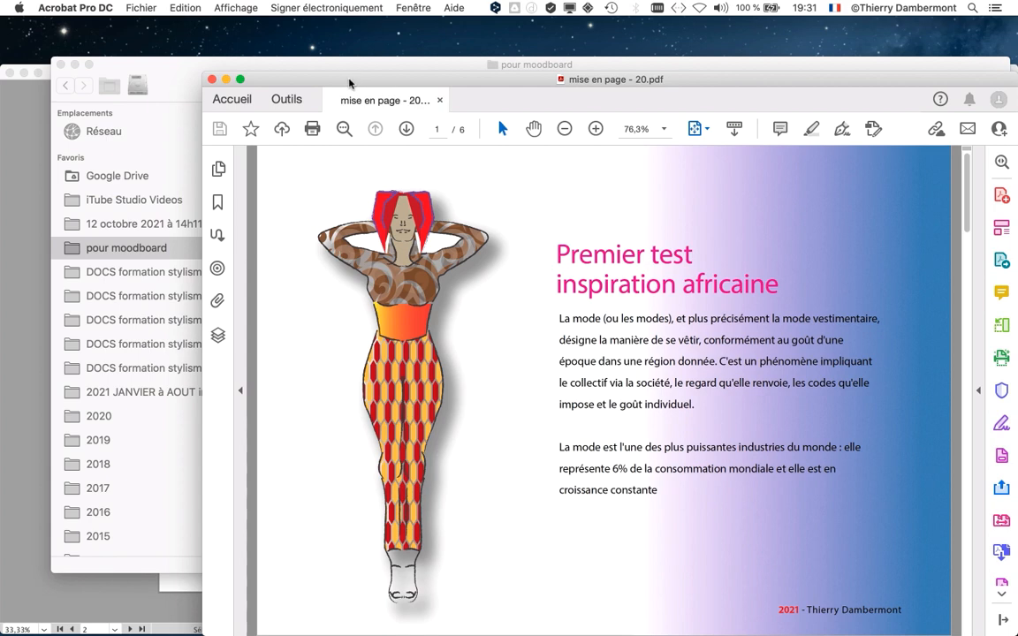
drag(349, 83, 148, 4)
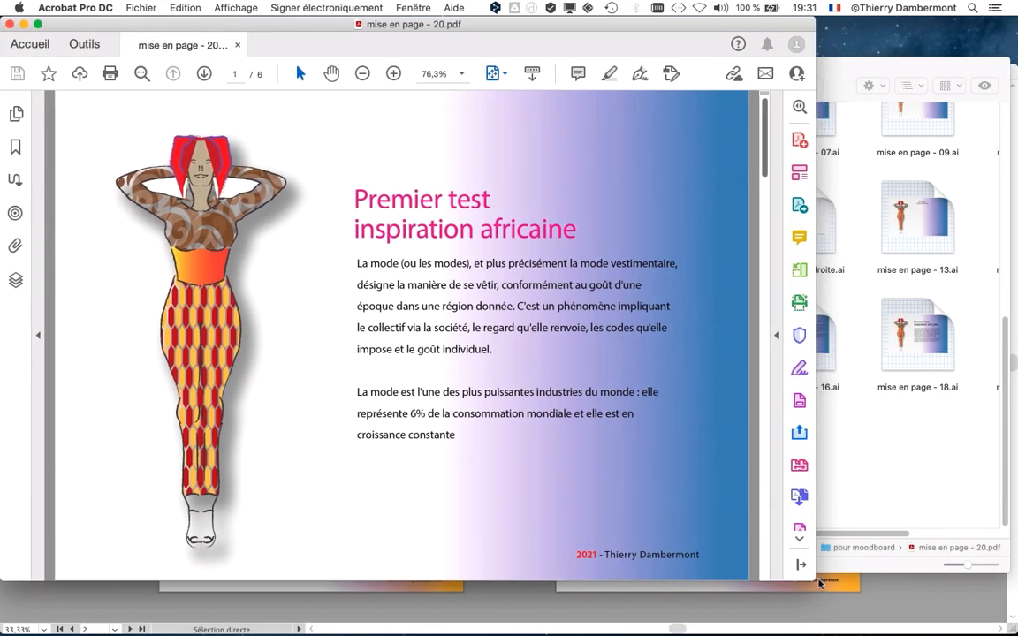
drag(812, 580, 1014, 615)
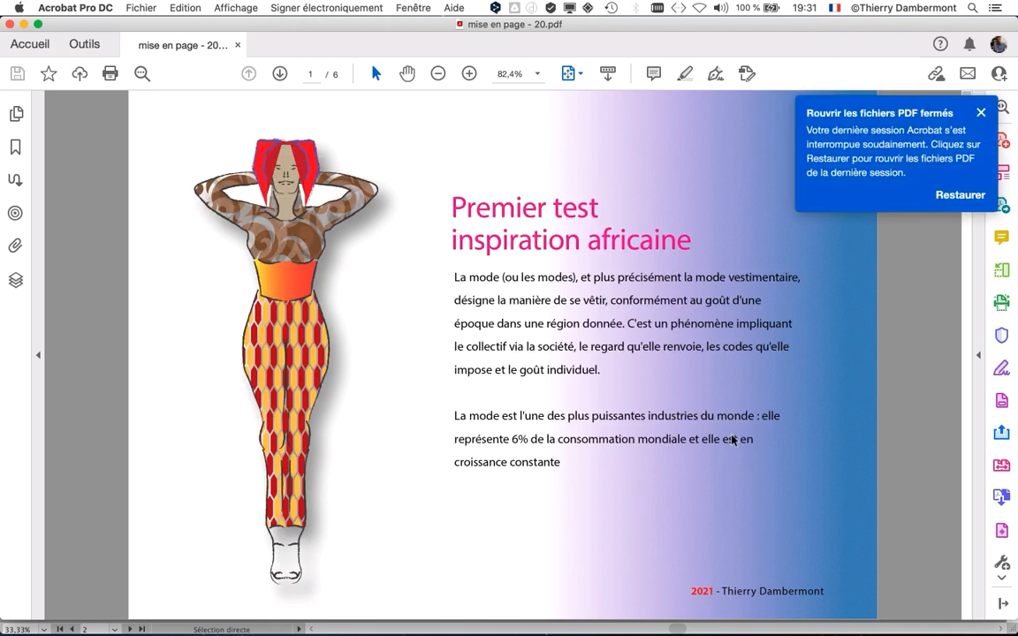
click(978, 115)
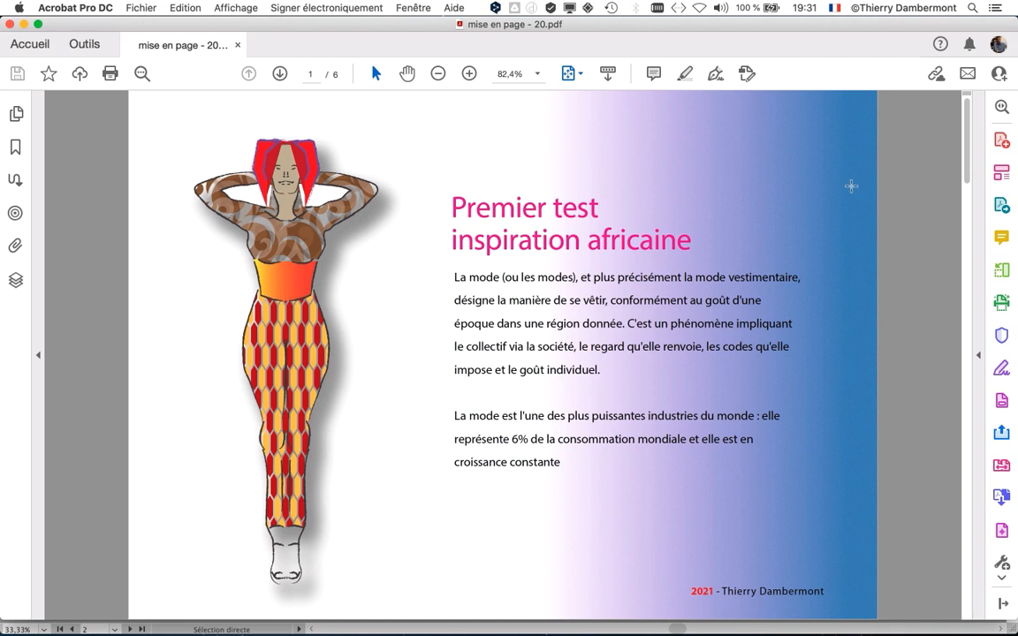
Step: Switch to Firefox, look through the Google results for acrobat reader, and minimise the browser window
key(super+Tab)
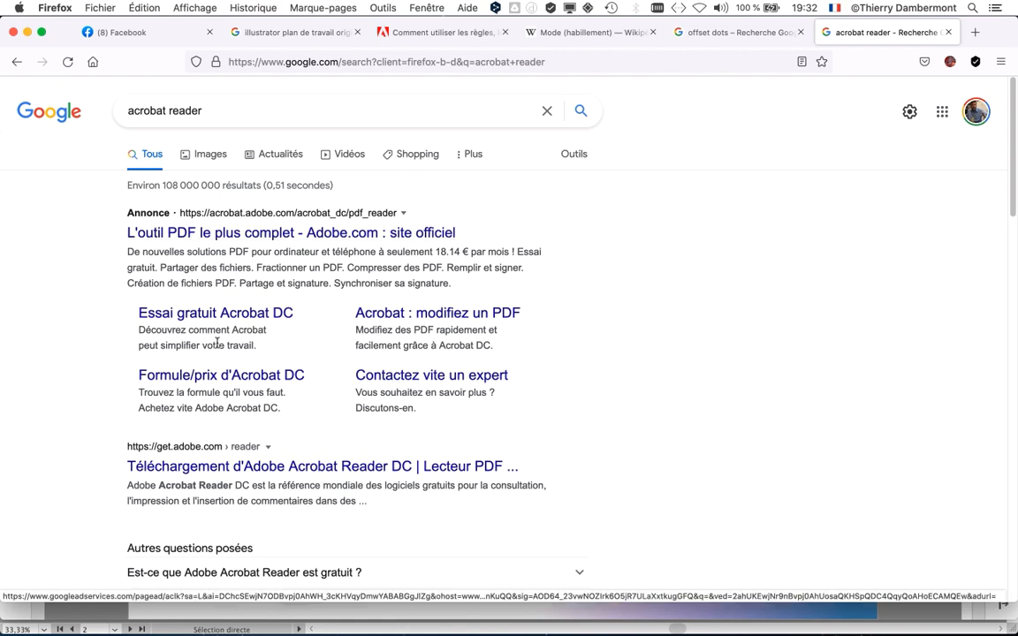
scroll(212, 353, down, 3)
scroll(193, 367, down, 4)
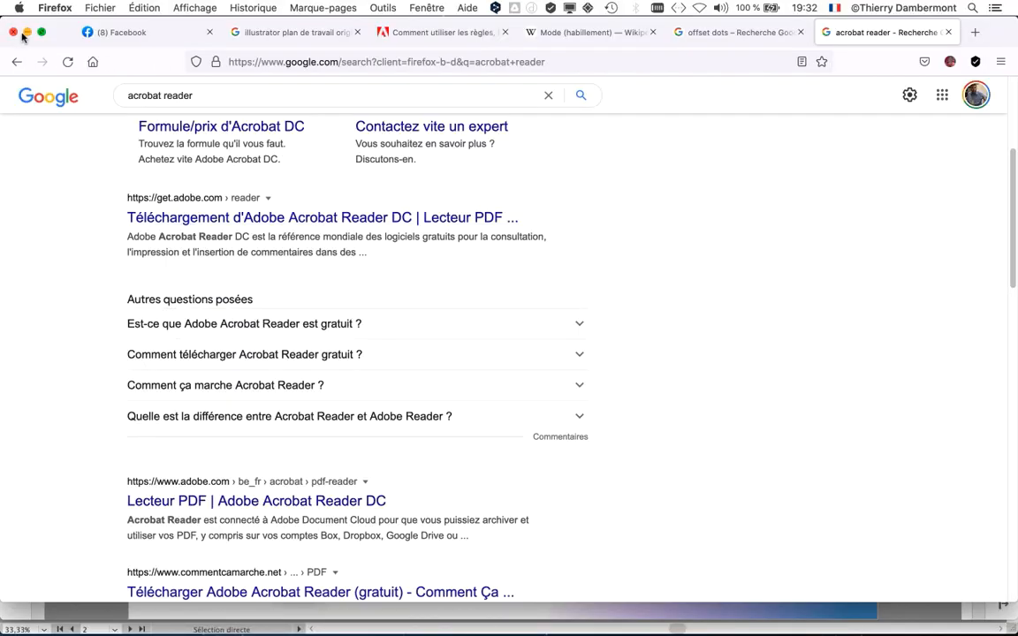
click(25, 32)
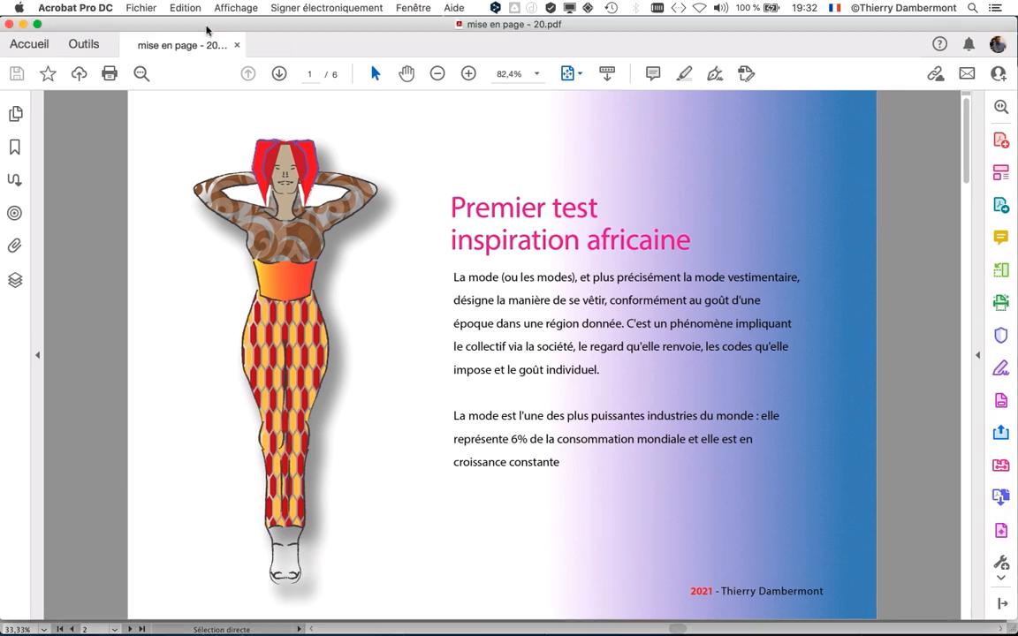
Step: Display the PDF's page thumbnails in Acrobat, look through them, and hide the thumbnail pane
click(37, 357)
click(4, 335)
click(14, 116)
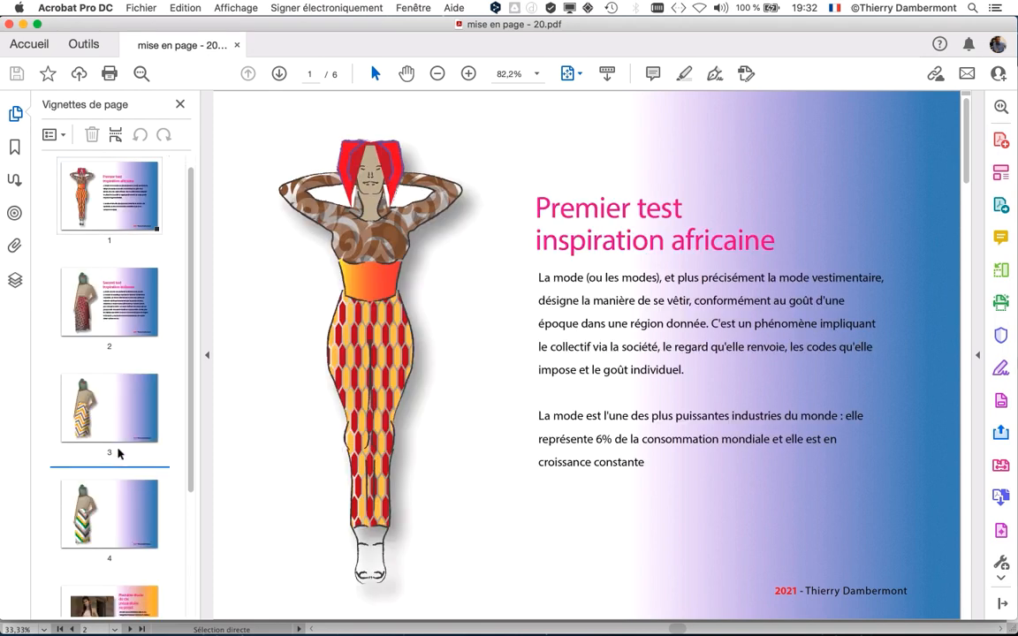
scroll(119, 451, down, 3)
scroll(117, 435, up, 5)
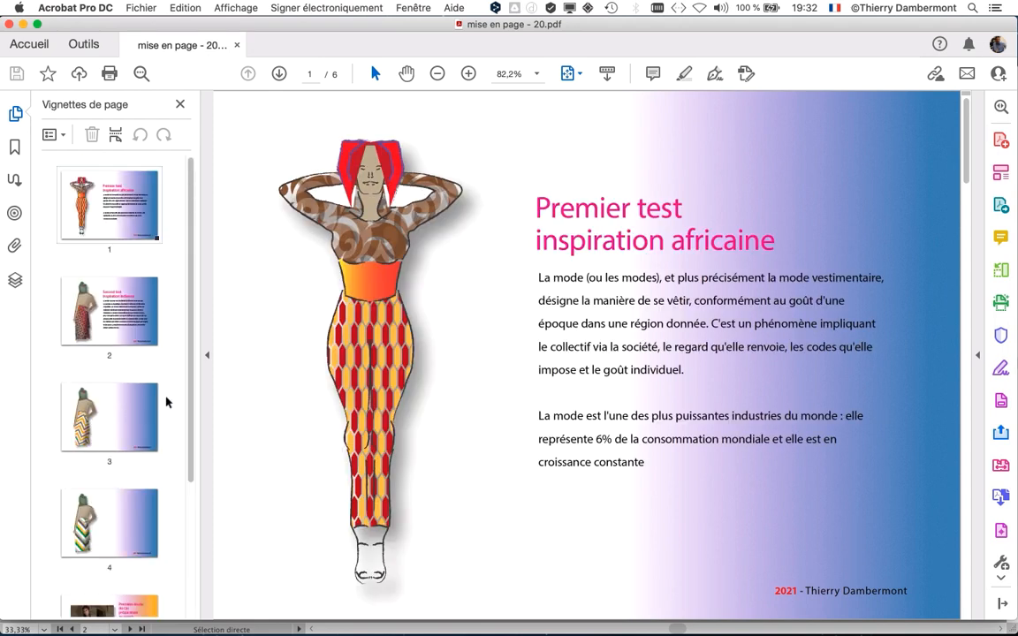
click(206, 356)
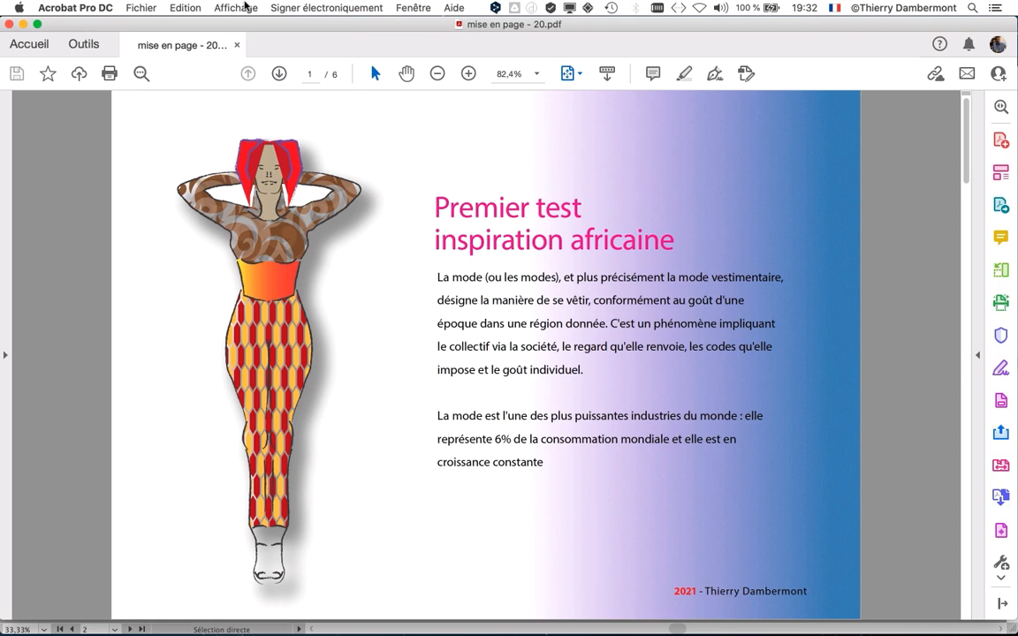
Step: Show the PDF in full-screen mode (Mode plein écran) and page back and forth through the presentation
click(237, 7)
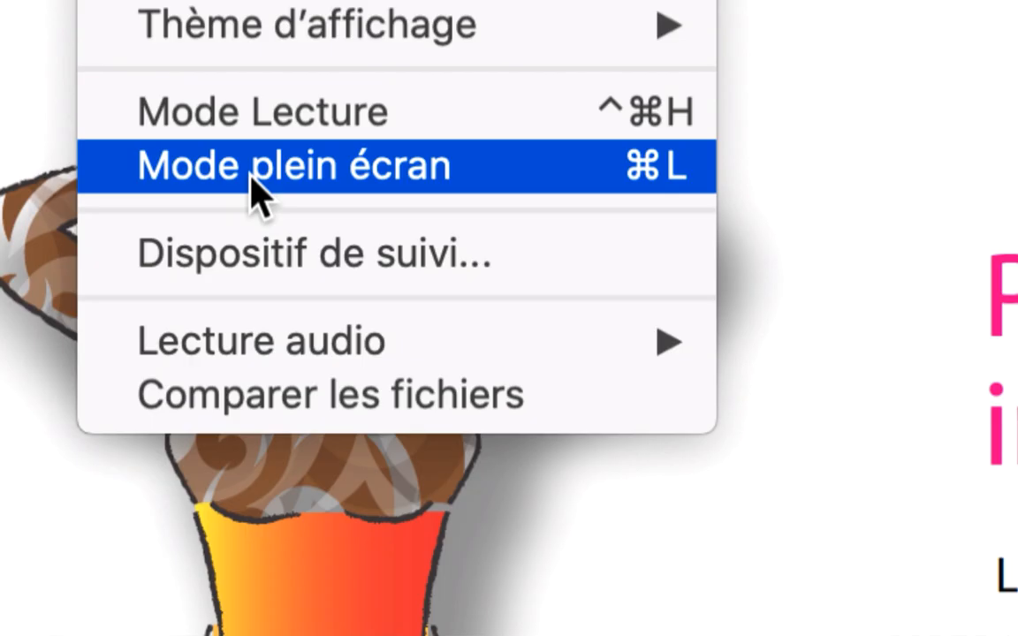
click(255, 190)
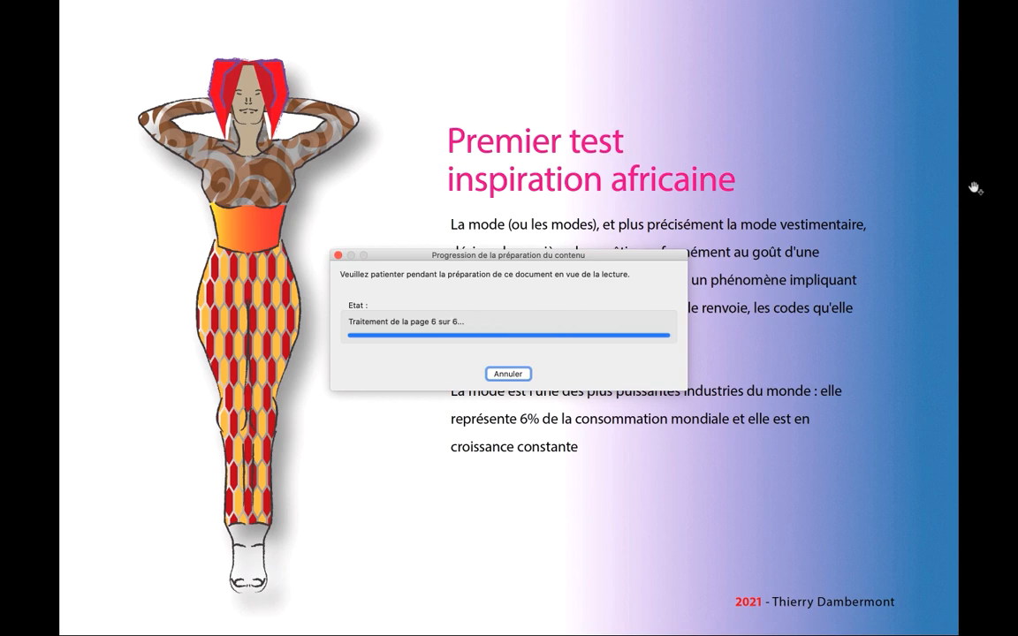
key(Right)
key(Right)
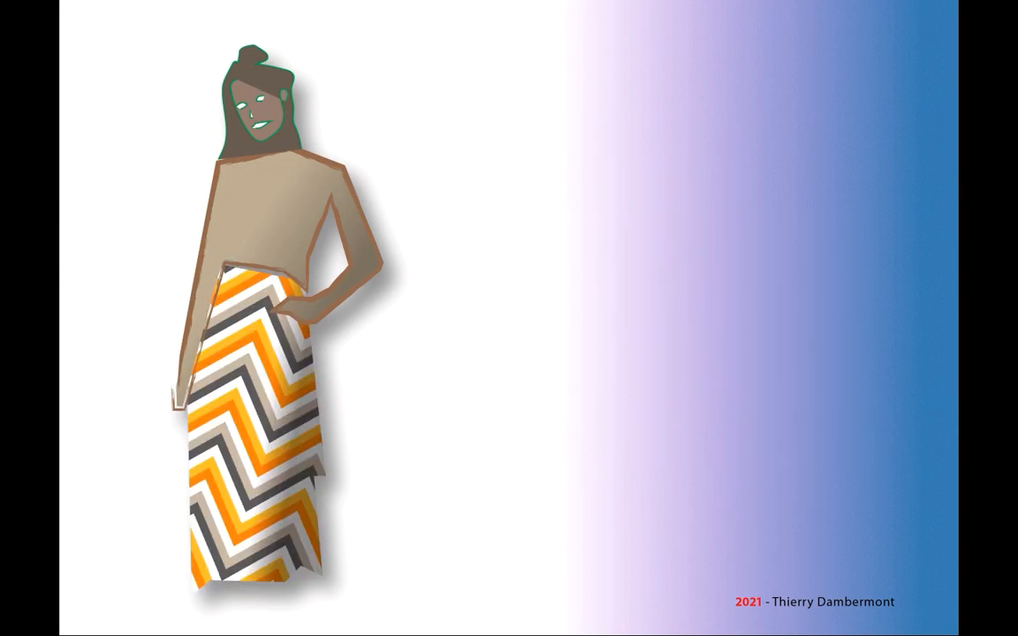
key(Left)
key(Left)
key(Right)
key(Right)
key(Right)
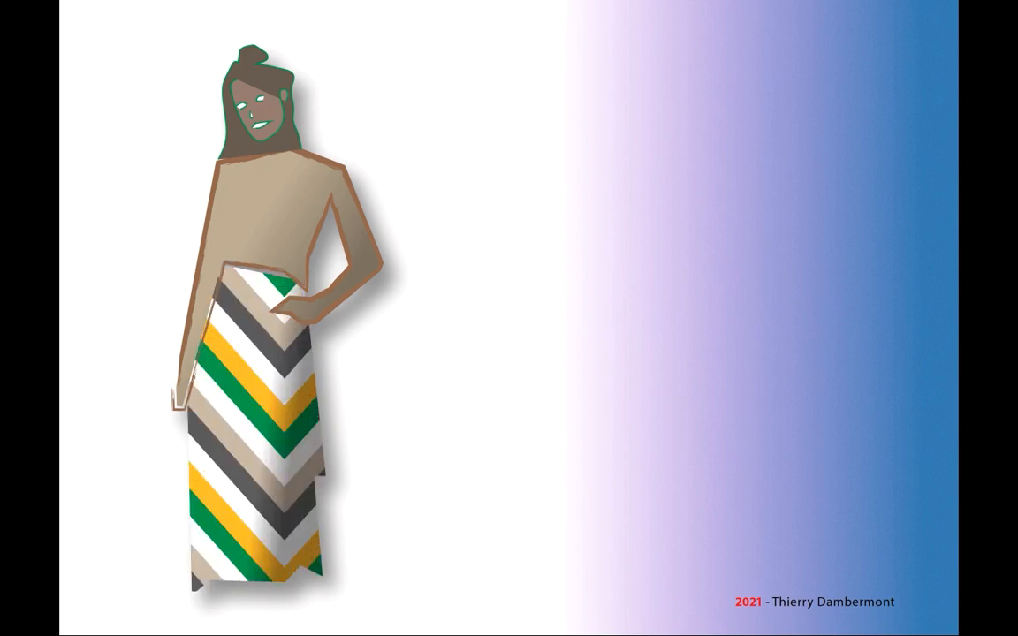
key(Right)
key(Right)
key(Right)
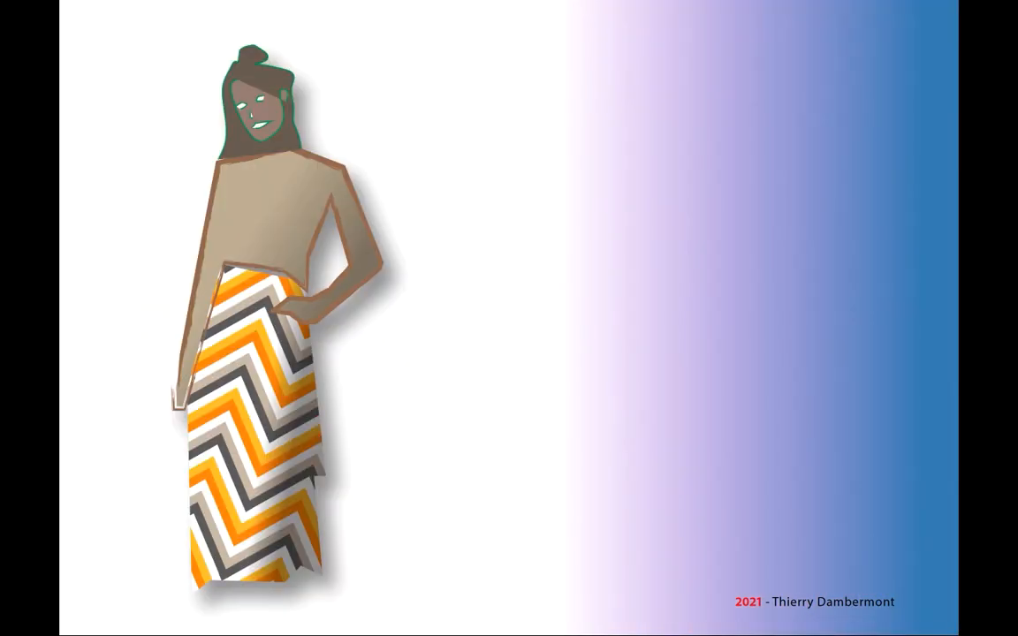